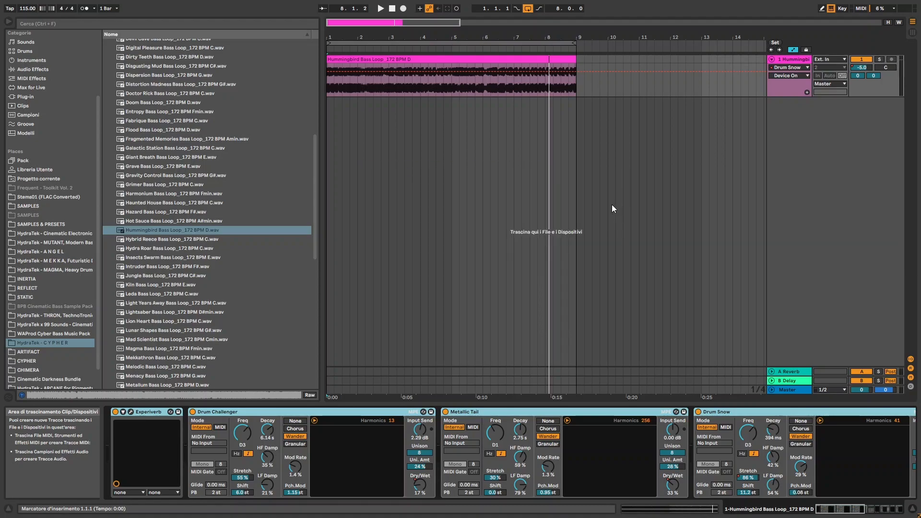
- Select the Hummingbird Bass Loop_172 BPM D.wav sample and play the arrangement from bar 1
click(213, 229)
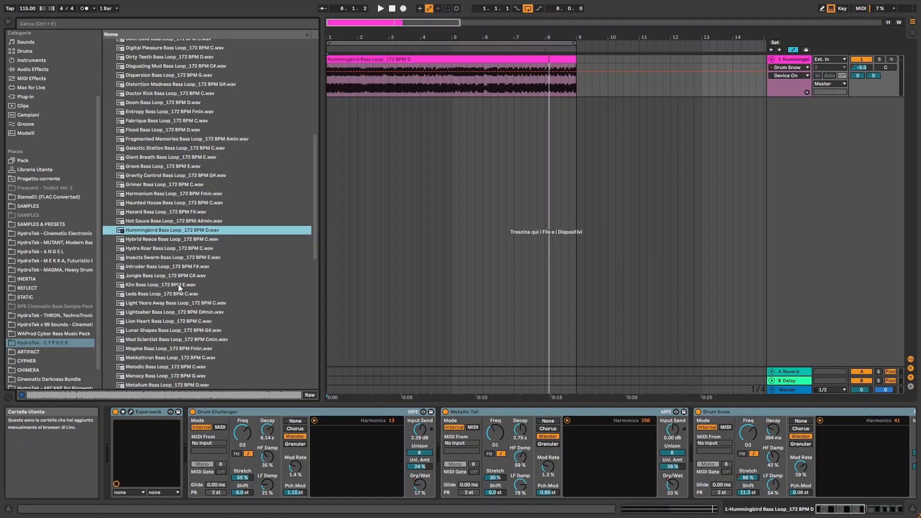
click(392, 8)
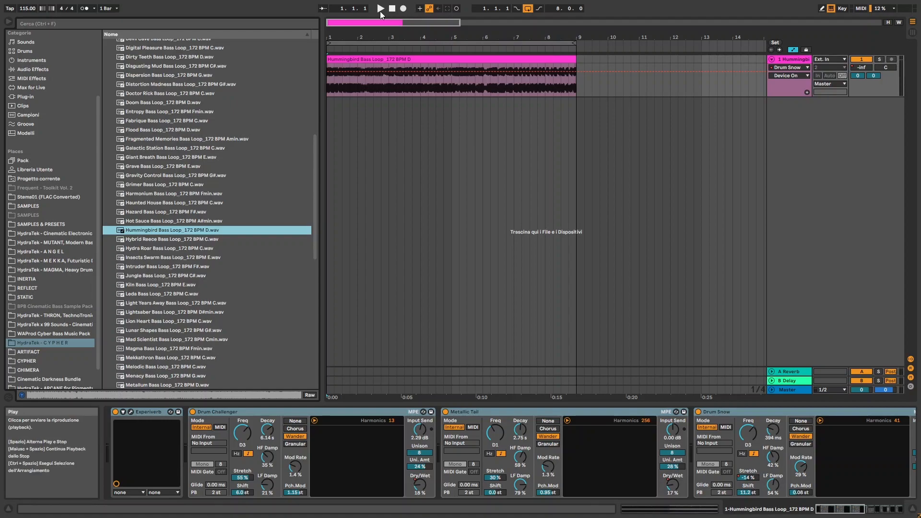
click(380, 9)
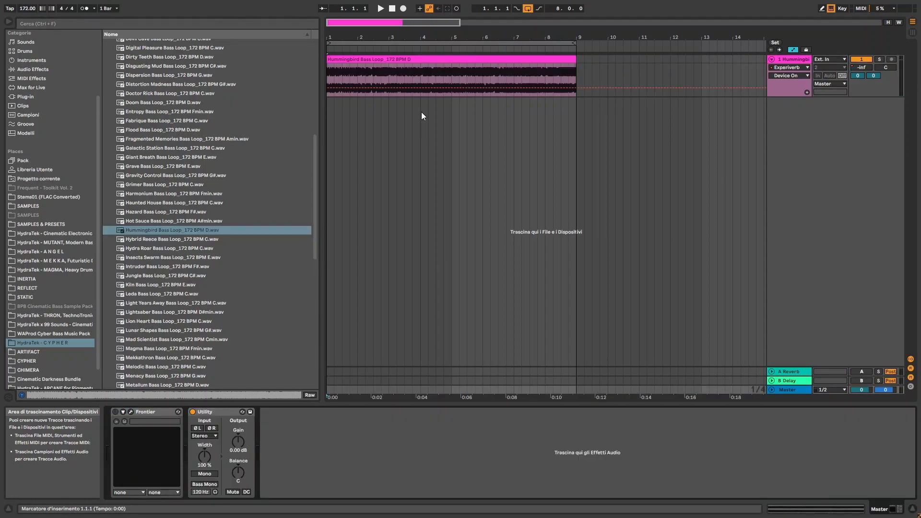
- Audition the Hummingbird bass loop at 172 BPM, then stop playback
key(space)
click(646, 100)
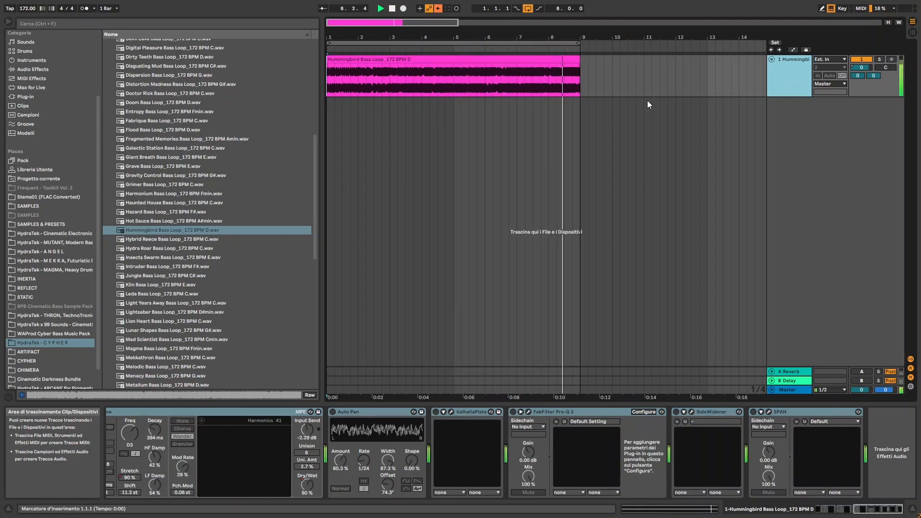
key(space)
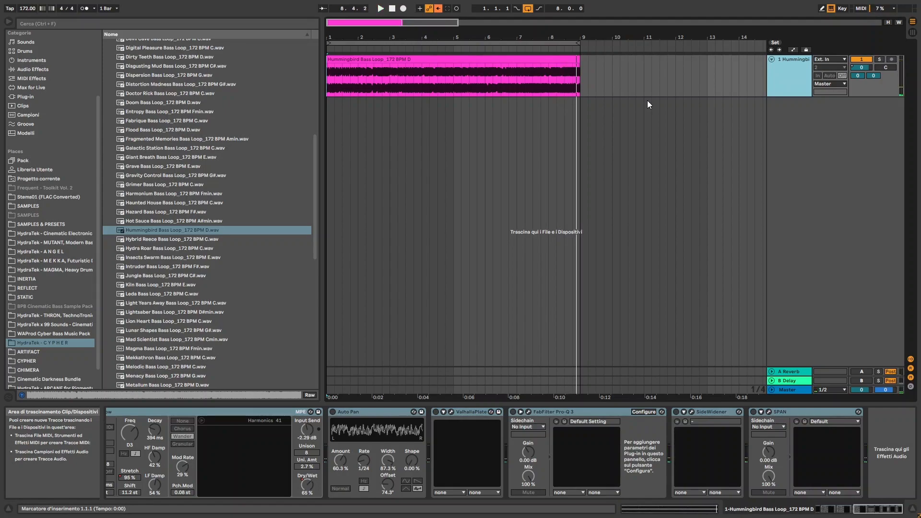
- Reverse the Hummingbird bass clip's sample and audition the result
click(535, 61)
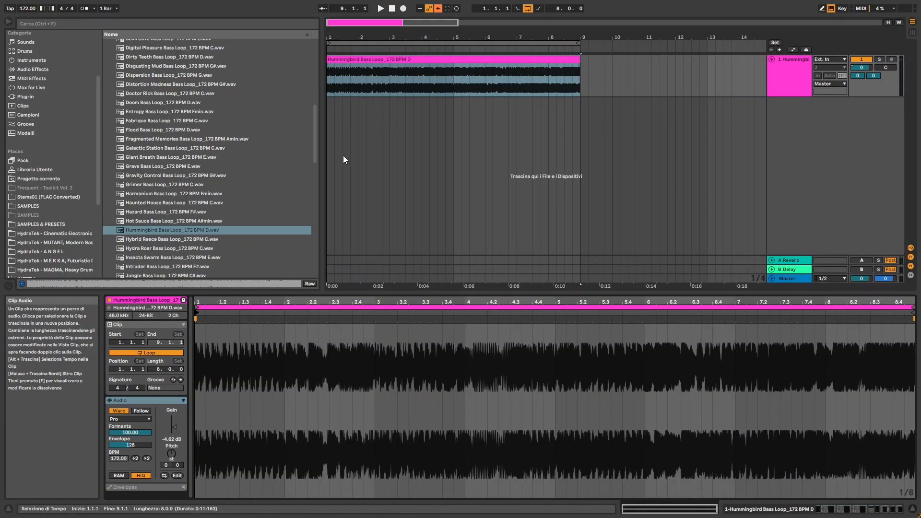
click(163, 477)
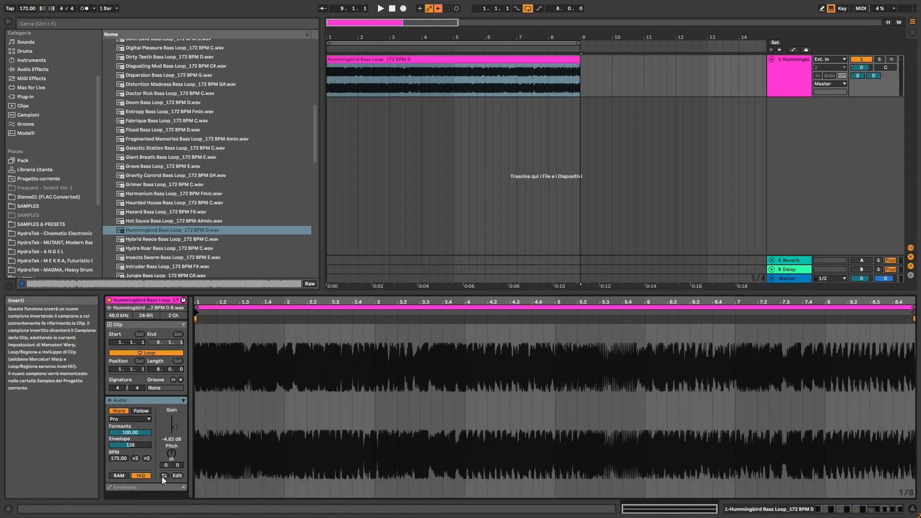
key(space)
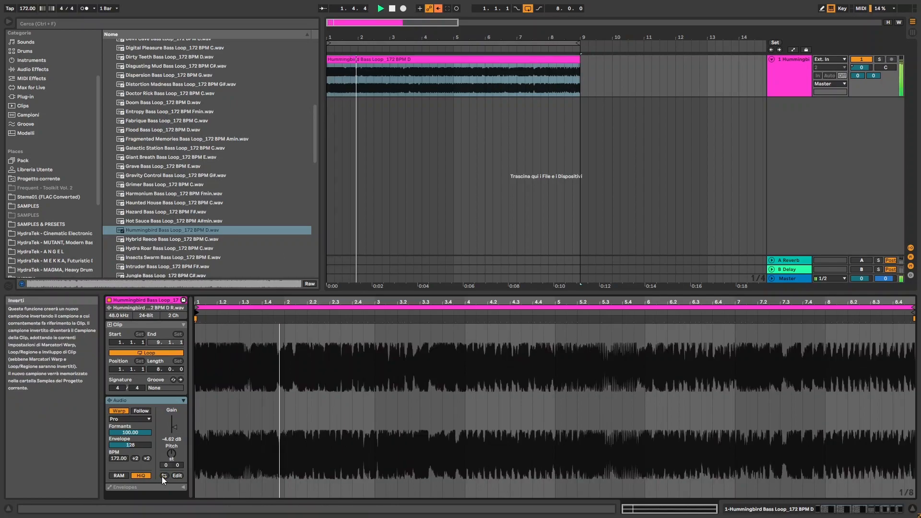
key(space)
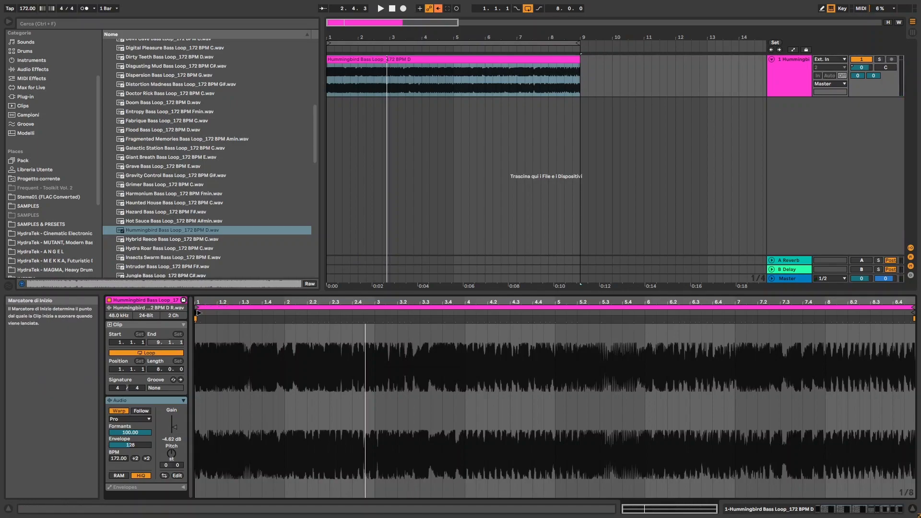
- Move the reversed clip's start marker to 5.1.1, auditioning the loop from the shifted positions
drag(198, 313, 468, 319)
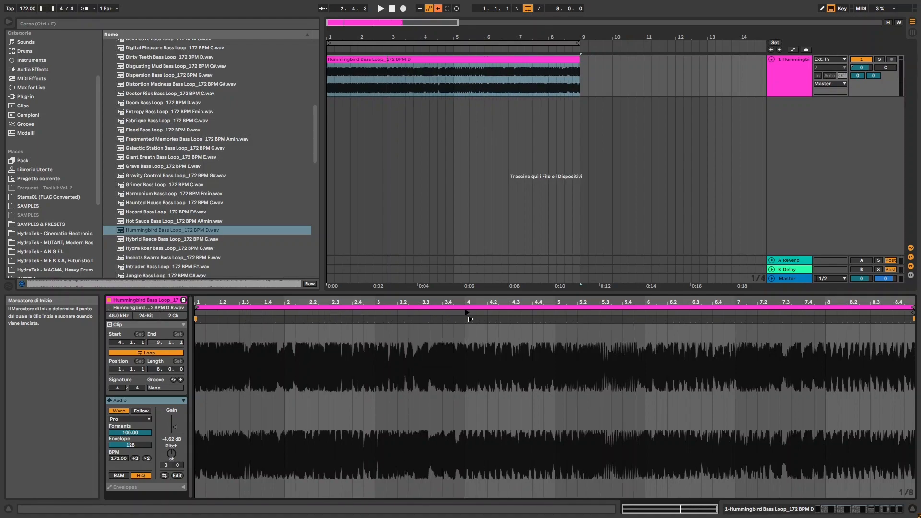
key(space)
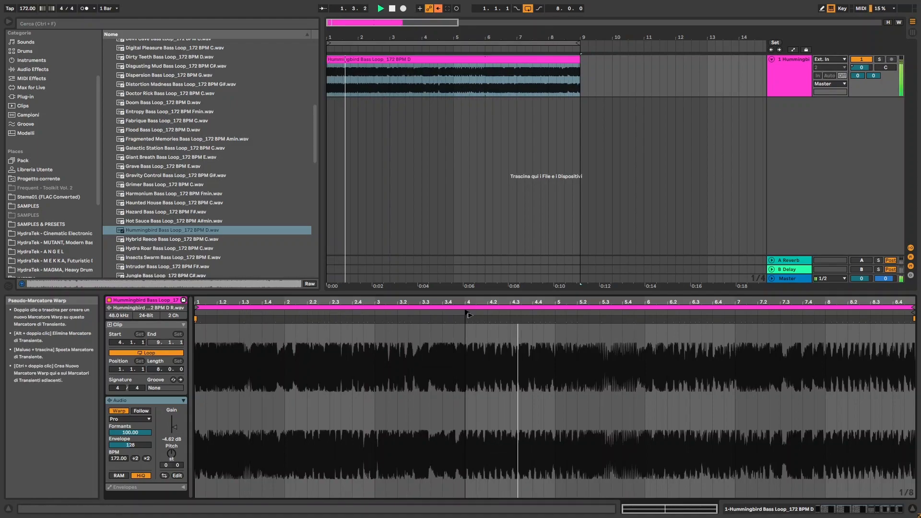
drag(469, 315, 557, 320)
key(space)
key(space)
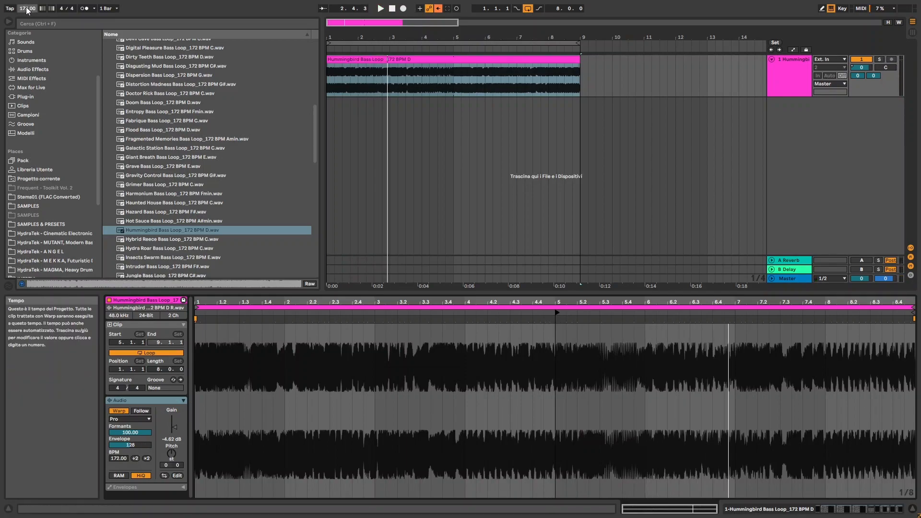
- Set the project tempo to 115 BPM and audition the slowed-down clip
key(Return)
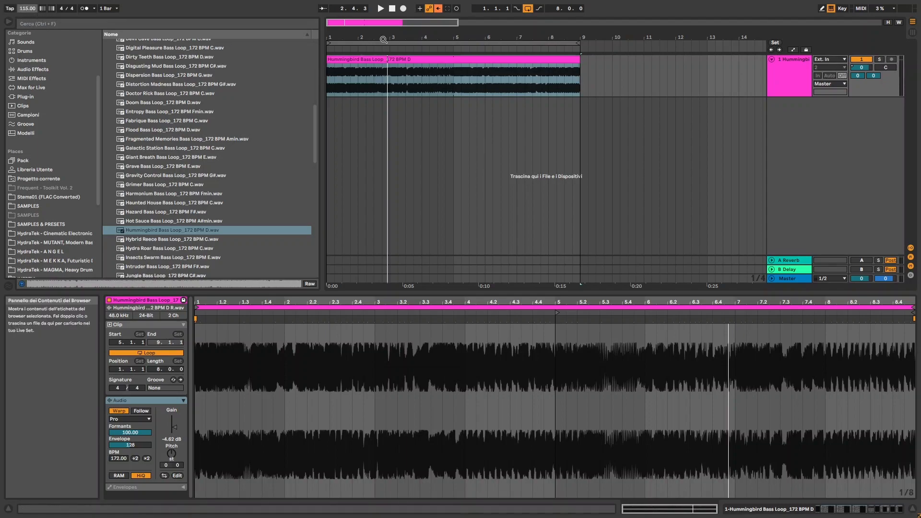
click(380, 50)
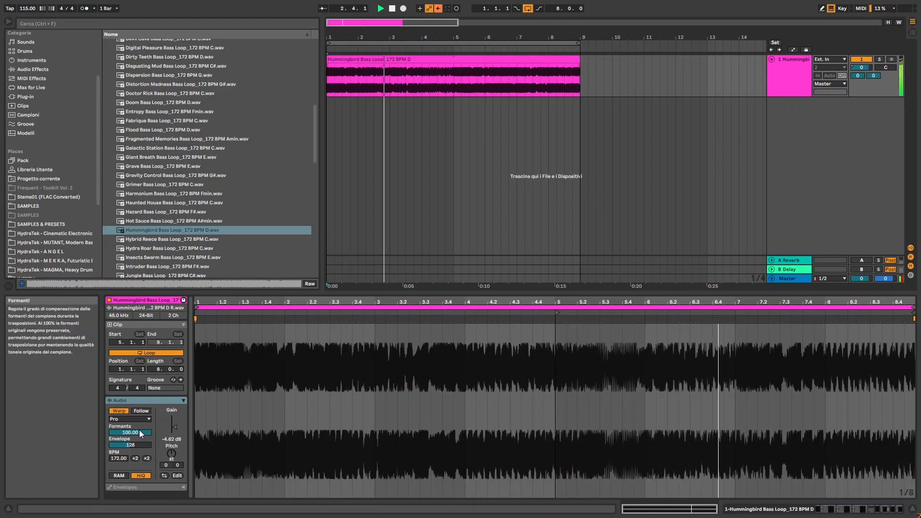
key(space)
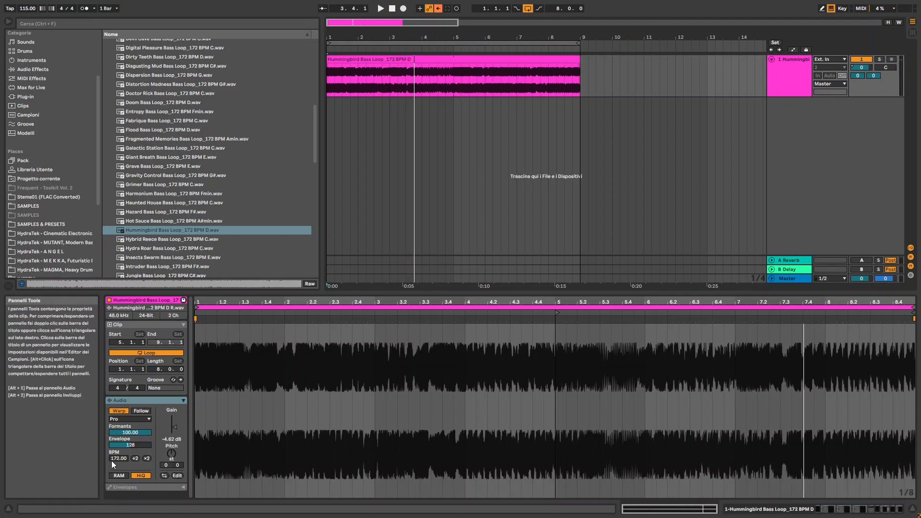
- Double the clip's original tempo to 344 BPM and play it back
click(147, 458)
key(space)
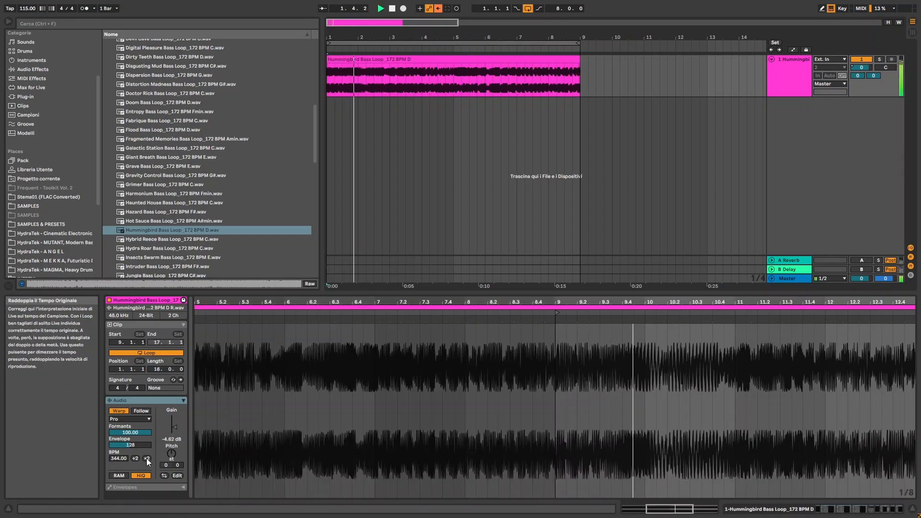
- Set the clip's warp mode to Texture with a grain size of about 212 while auditioning it
click(134, 419)
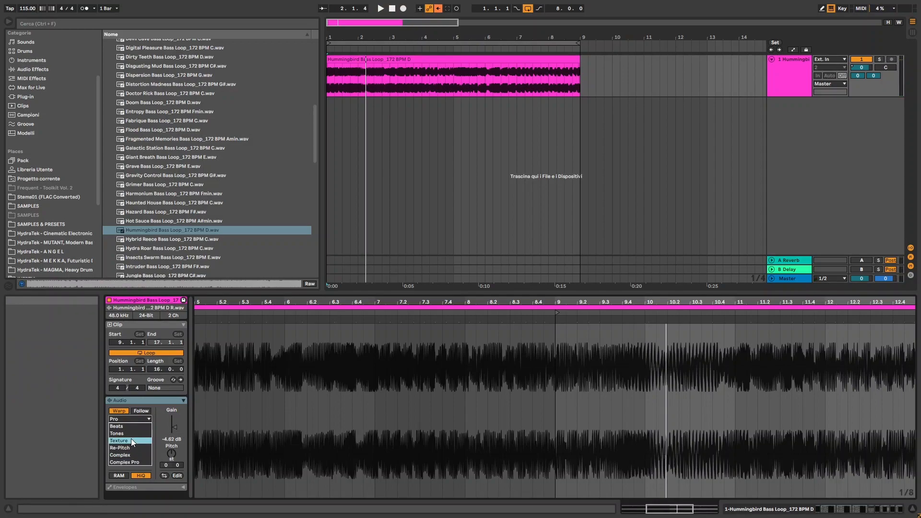
click(132, 441)
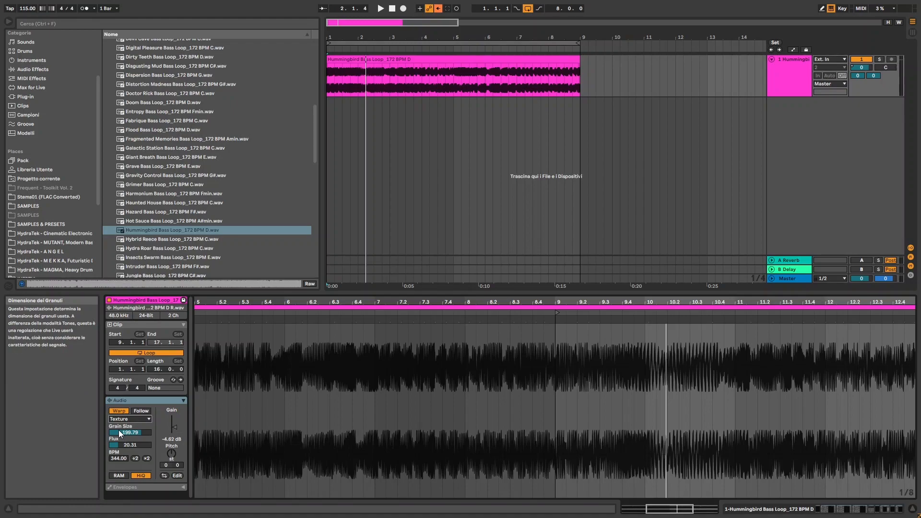
key(space)
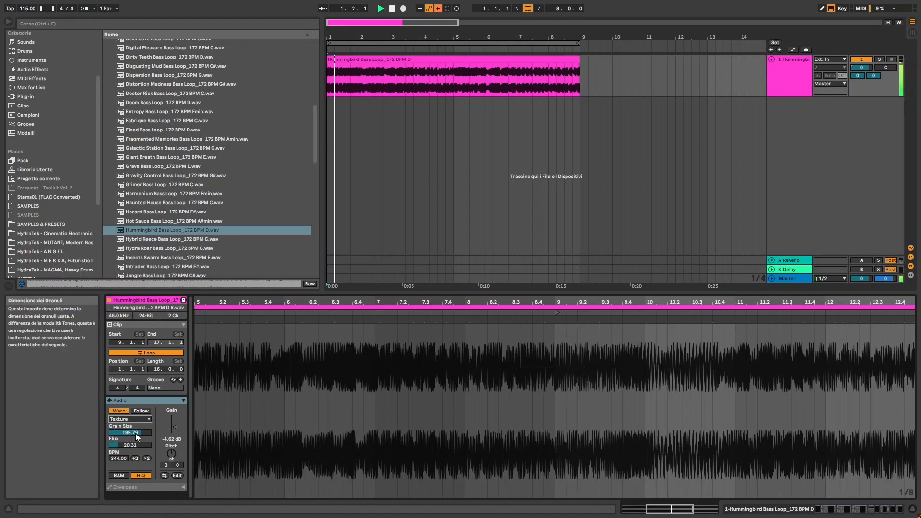
mouse_move(135, 435)
mouse_down()
mouse_move(134, 424)
mouse_move(139, 438)
mouse_up()
click(134, 420)
click(132, 419)
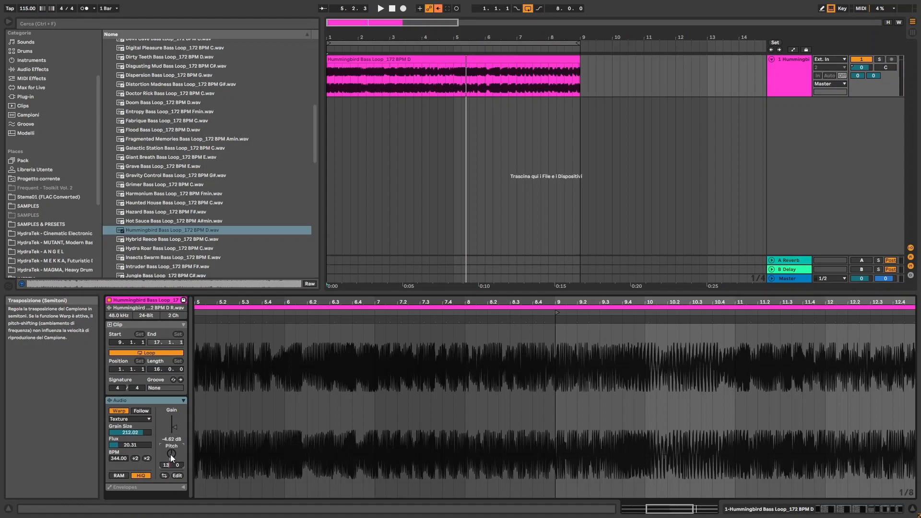
- Transpose the clip up 13 semitones and raise its grain size to about 218 while listening
key(Return)
key(space)
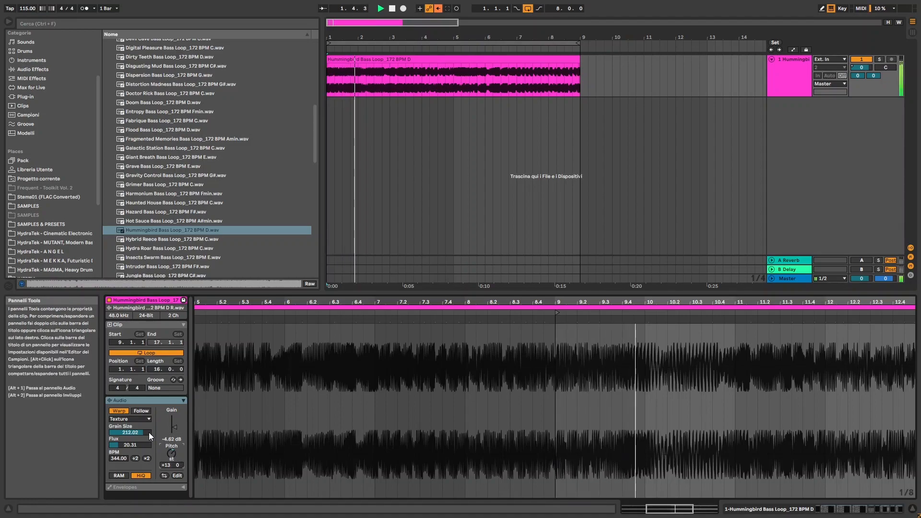
drag(142, 431, 130, 355)
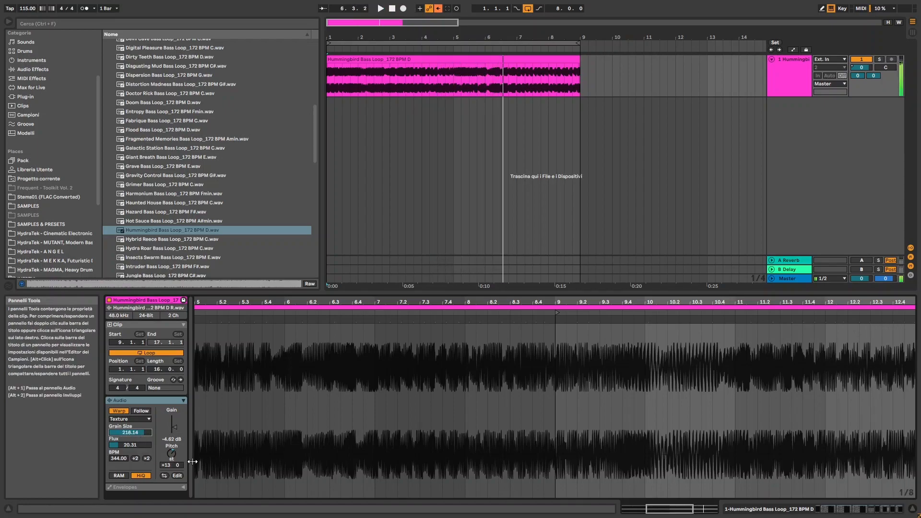
key(space)
- Show the track automation, examine the volume fade-in and fade-out curve over the clip, and audition it
key(a)
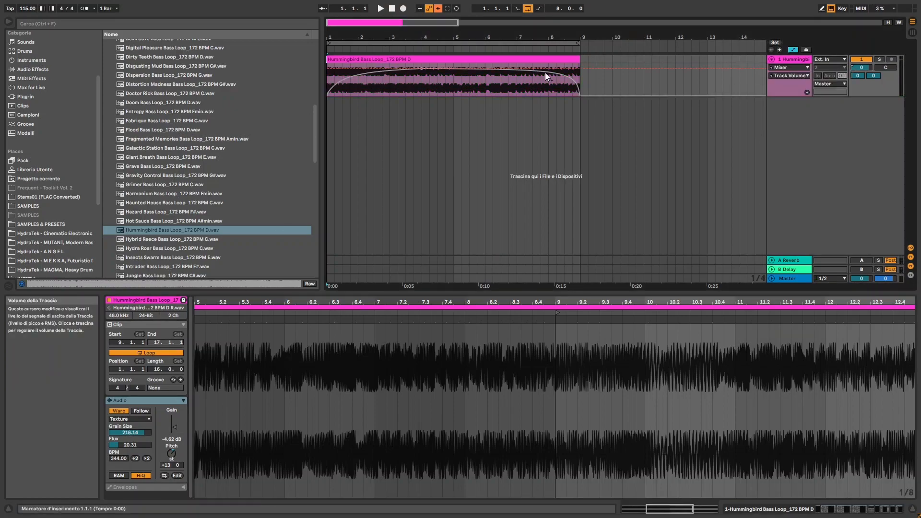
mouse_move(329, 90)
drag(392, 75, 329, 105)
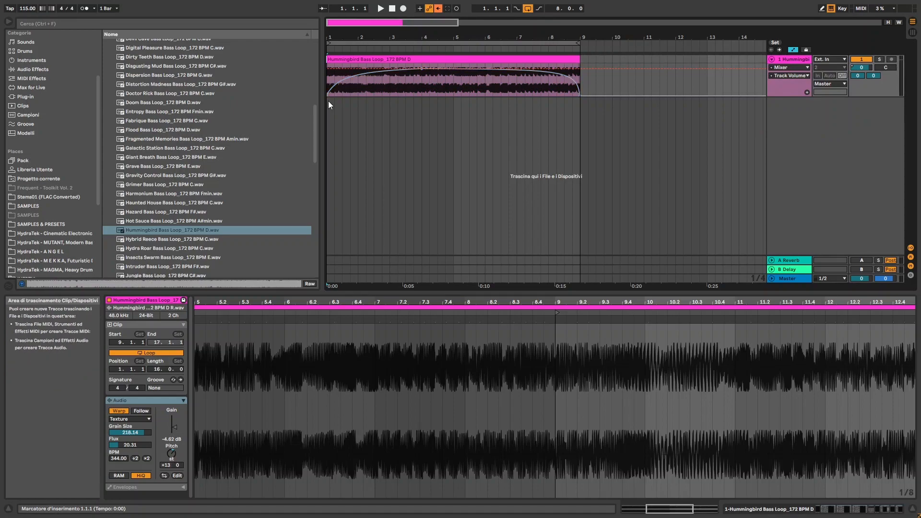
mouse_move(330, 95)
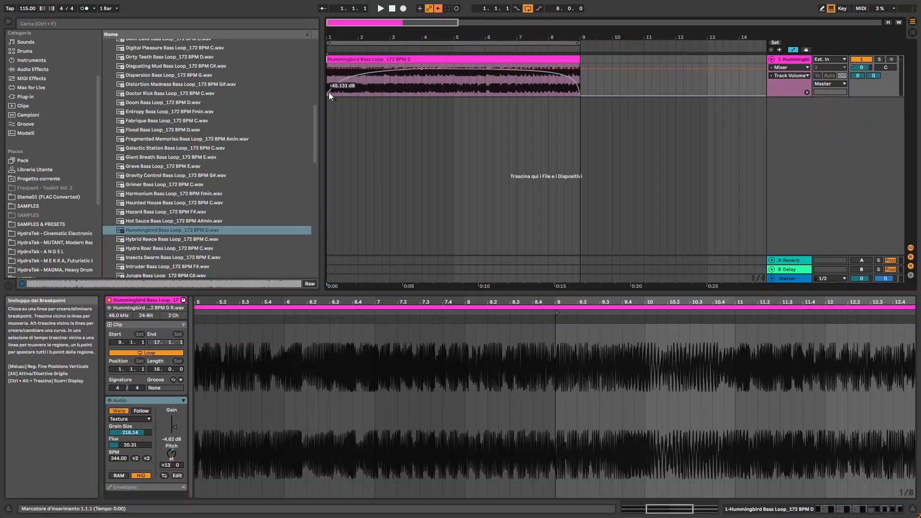
drag(328, 100, 319, 96)
mouse_move(406, 72)
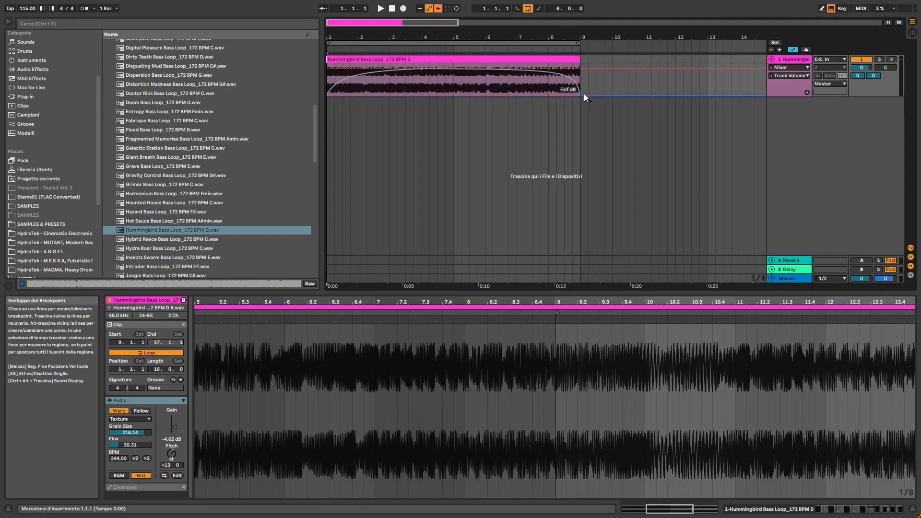
key(space)
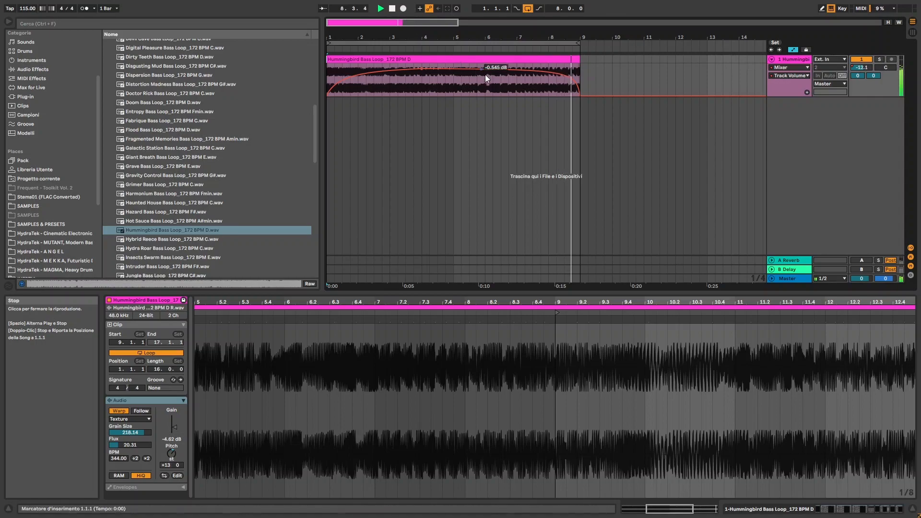
key(space)
- Enable the Frontier limiter on the Master track and open its plug-in window for inspection
double_click(801, 57)
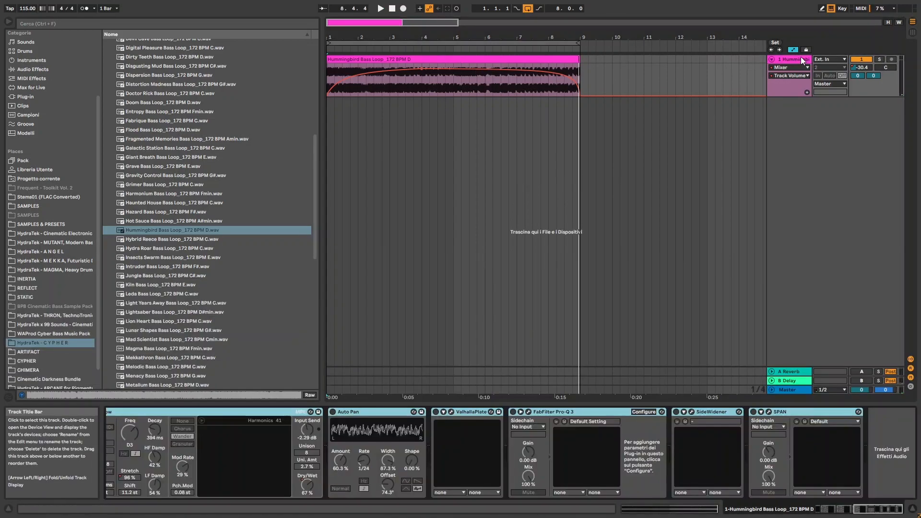
click(784, 387)
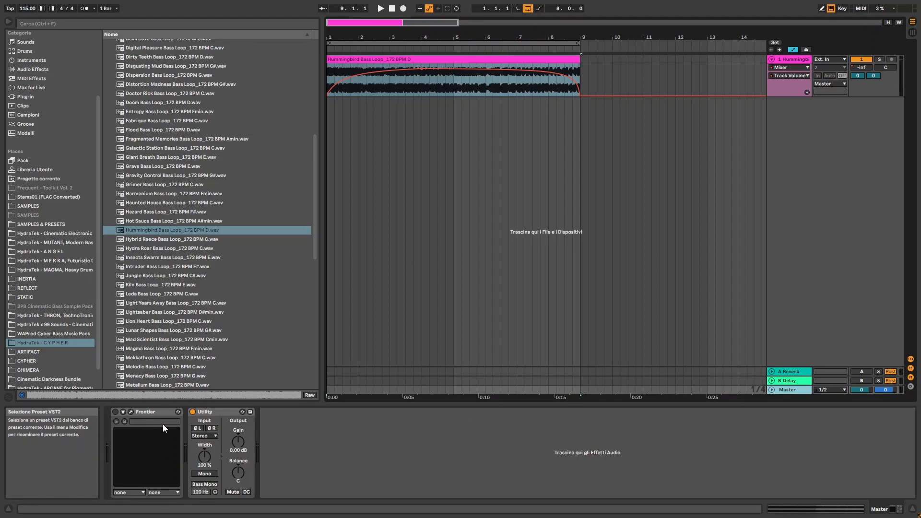
click(150, 413)
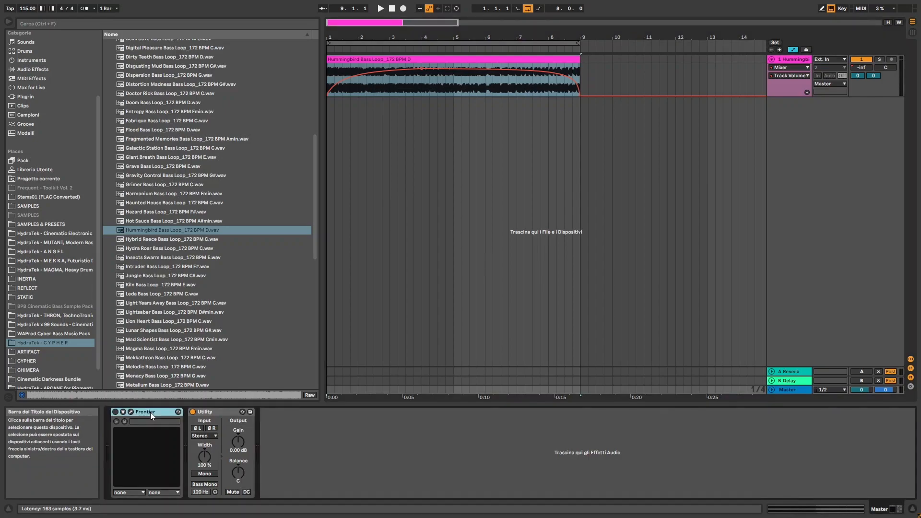
click(115, 412)
click(123, 413)
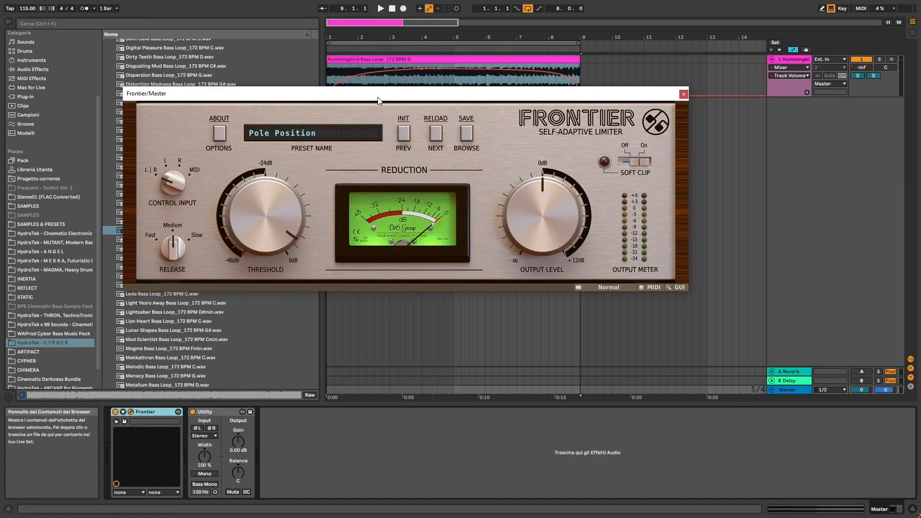
drag(380, 99, 428, 94)
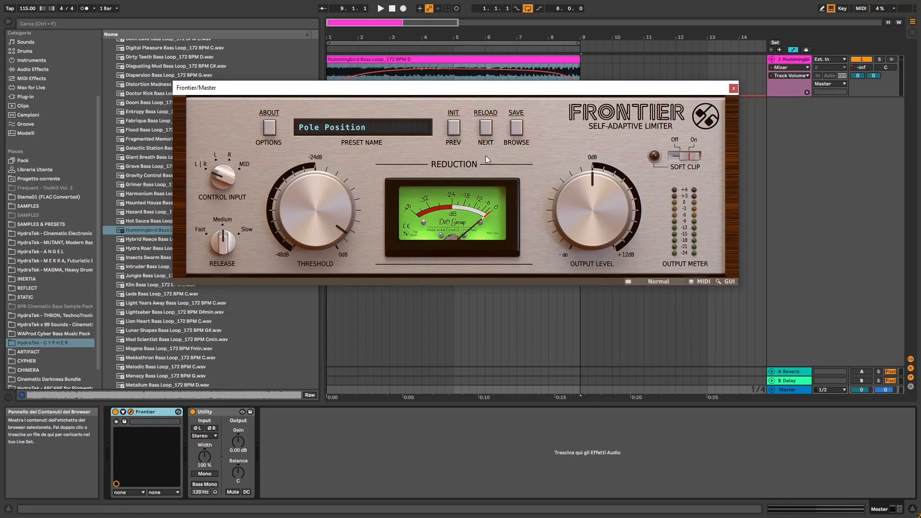
drag(715, 94, 717, 105)
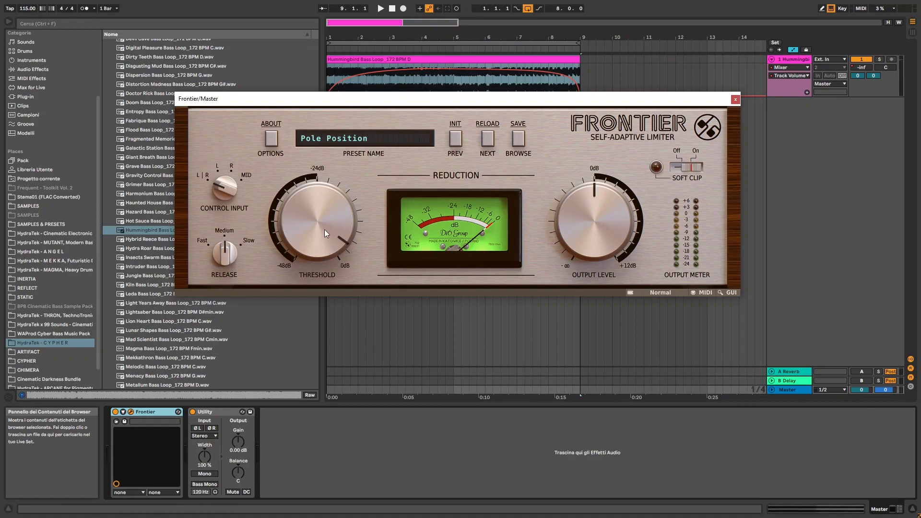
- Select the Master's Utility device and display the Hummingbird track's A-Reverb send automation
click(204, 411)
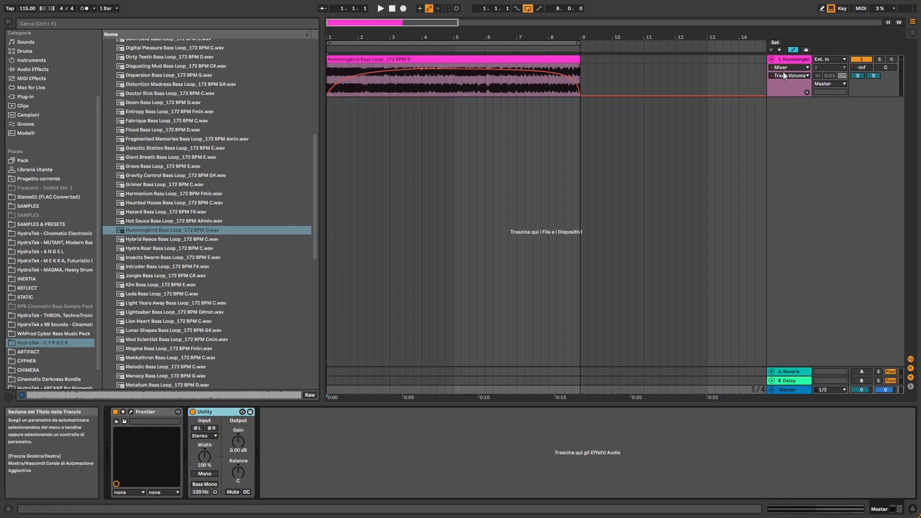
click(857, 76)
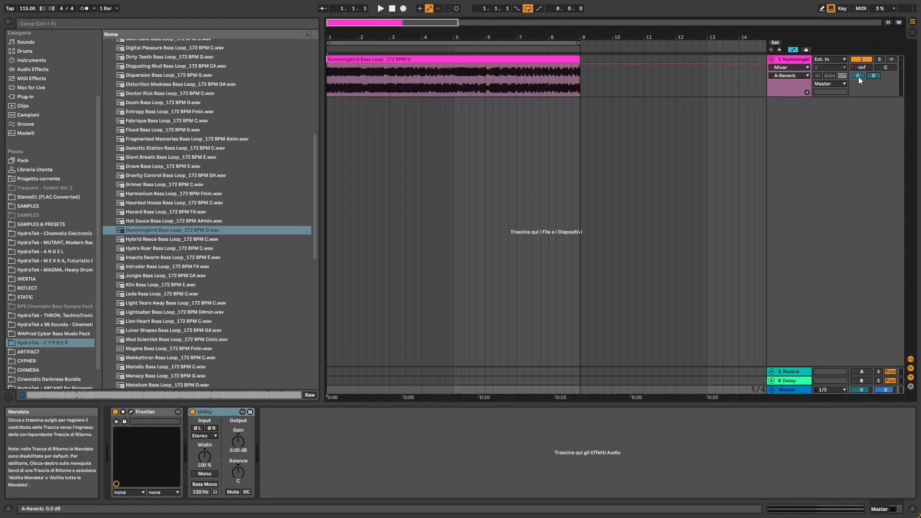
- Compare the Reverb device on the A Reverb return with the Delay device on the B Delay return
click(788, 372)
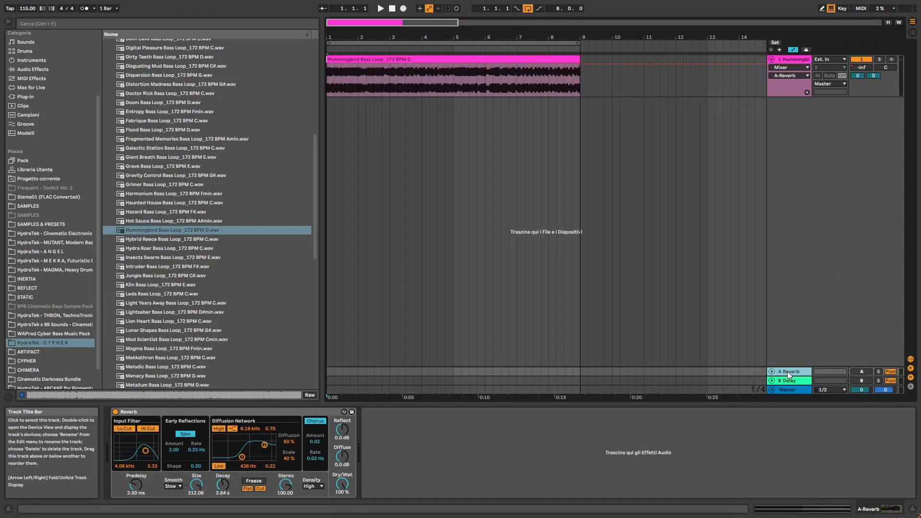
click(786, 383)
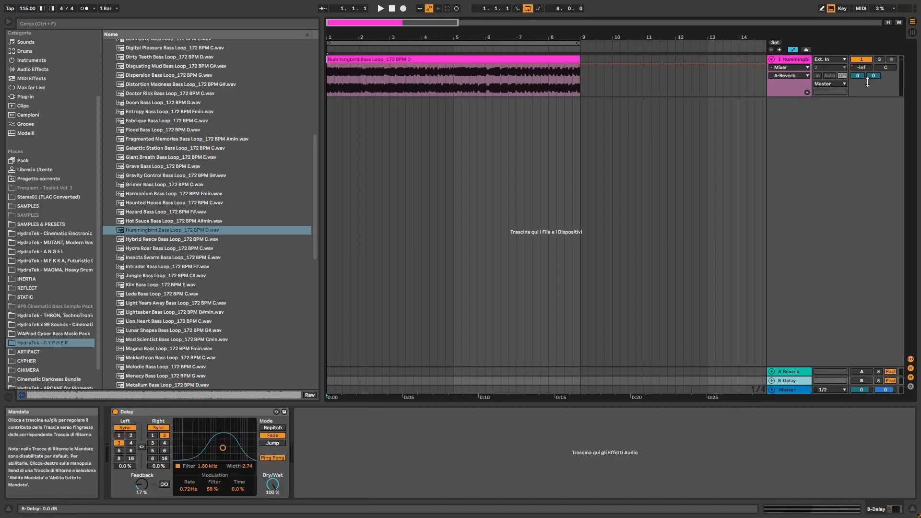
click(790, 372)
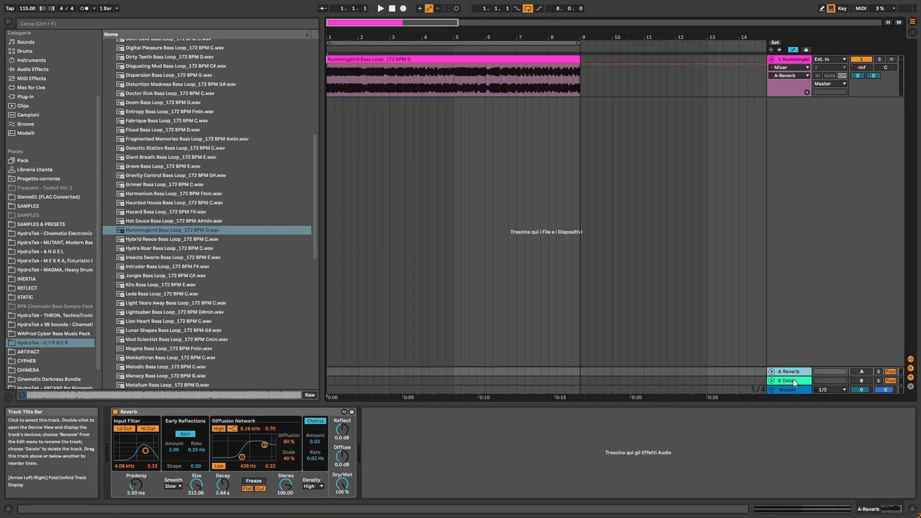
click(794, 380)
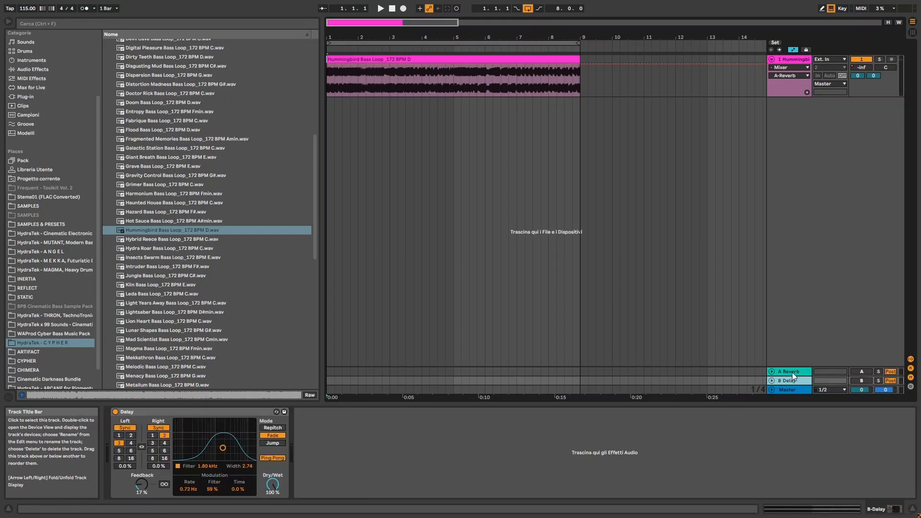
click(792, 371)
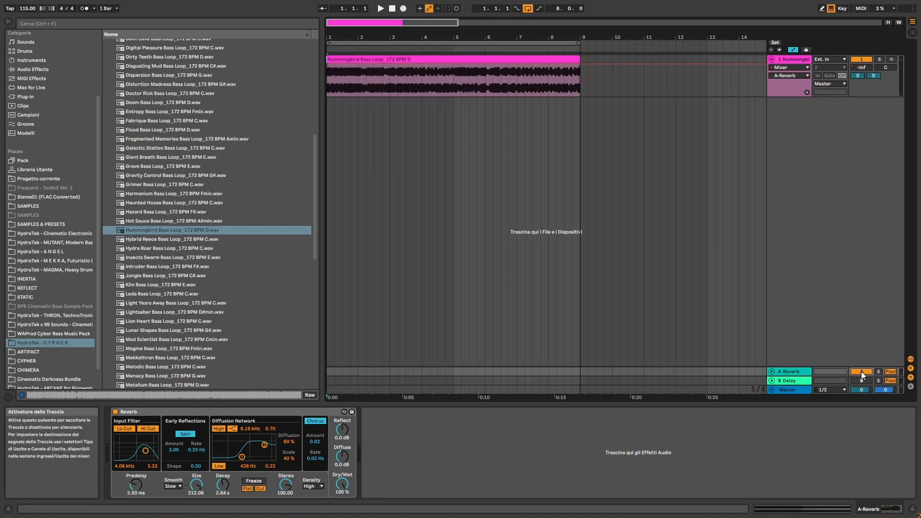
- Solo the A Reverb return and audition the Hummingbird loop through it
click(879, 372)
key(space)
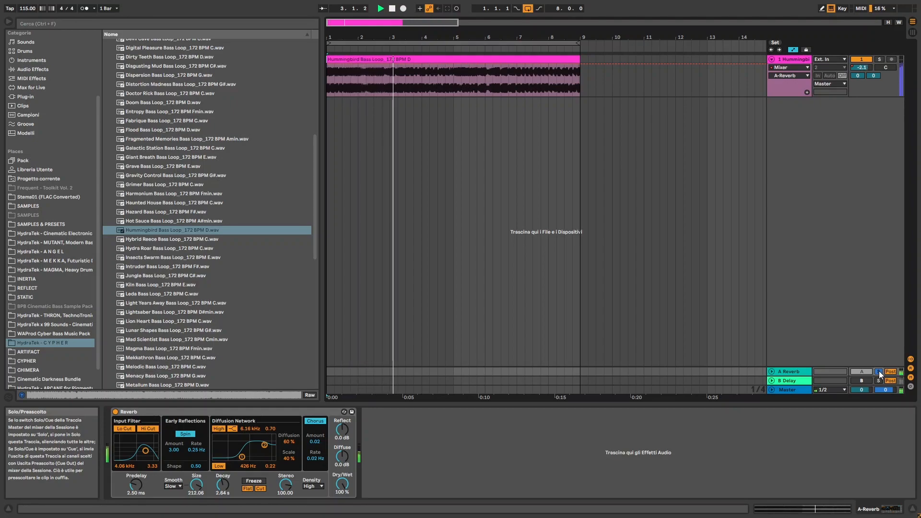
key(space)
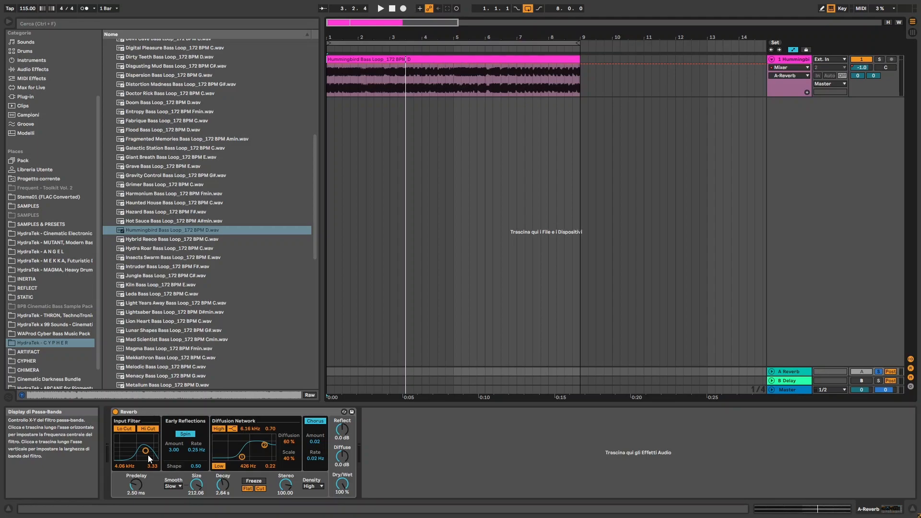
- Solo the B Delay return, show its Delay device, and audition the loop through it
click(879, 381)
click(805, 381)
key(space)
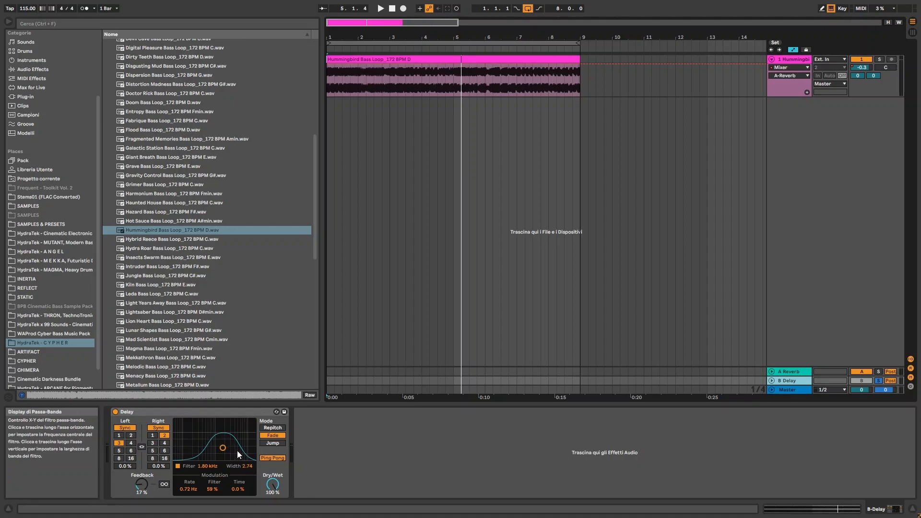
- Switch to the Session View mixer and examine the sends on the reverb and delay returns
key(Tab)
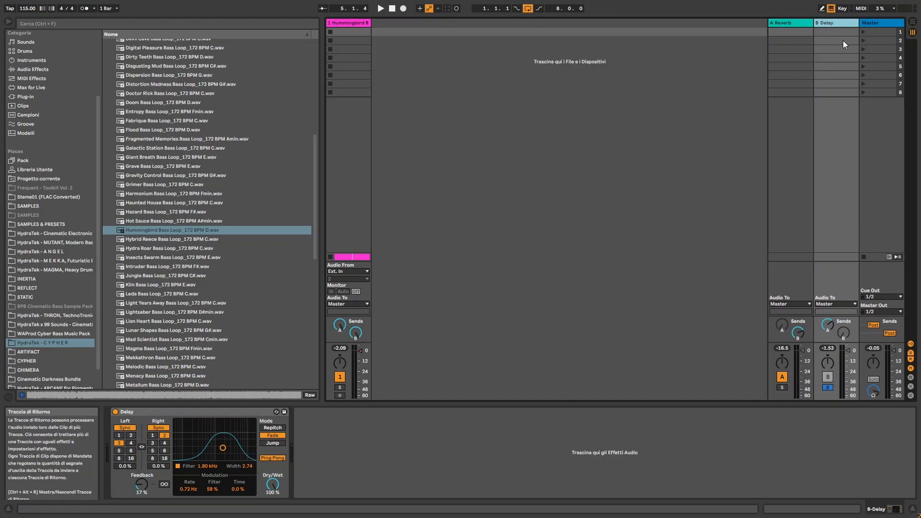
click(795, 24)
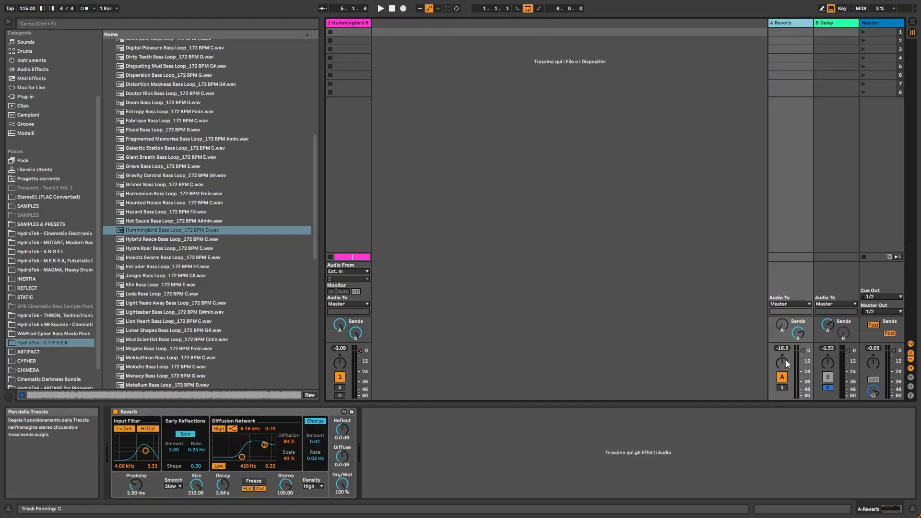
click(824, 22)
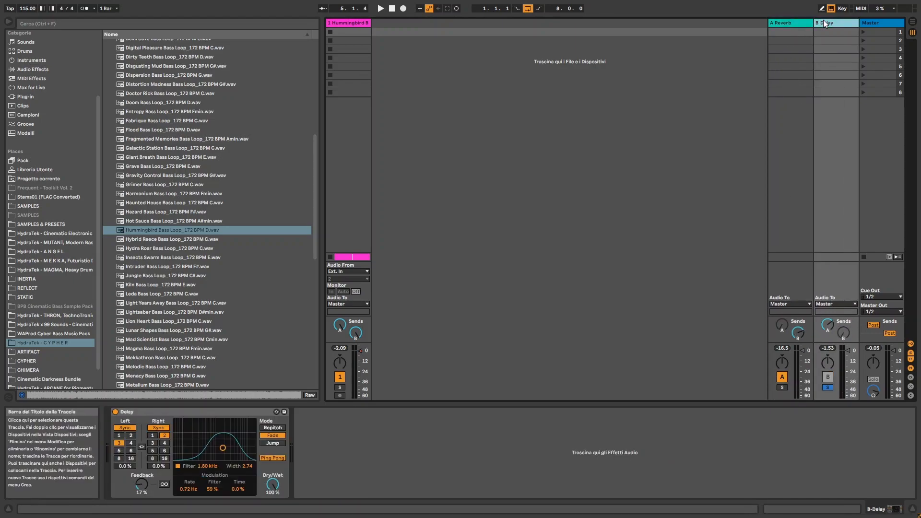
click(794, 22)
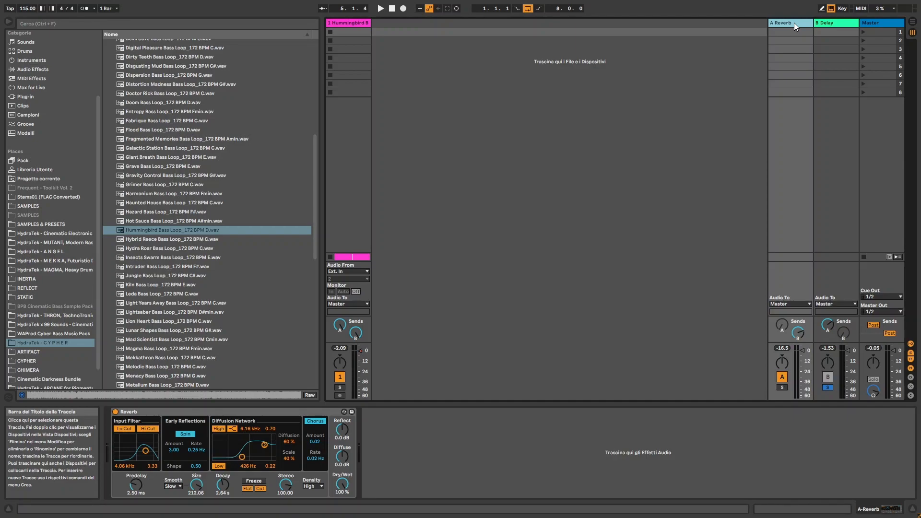
- Solo A Reverb together with B Delay, audition both returns, and clear the solos
click(782, 389)
key(space)
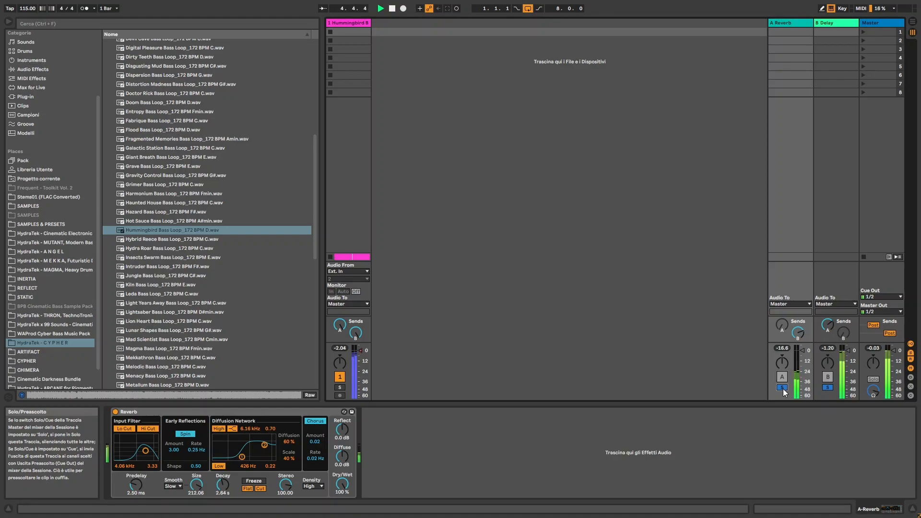
key(space)
click(782, 387)
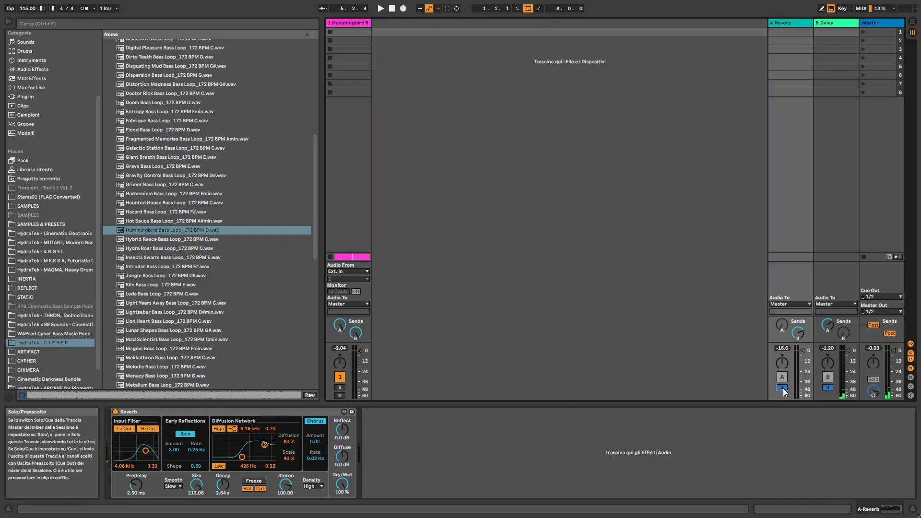
click(836, 23)
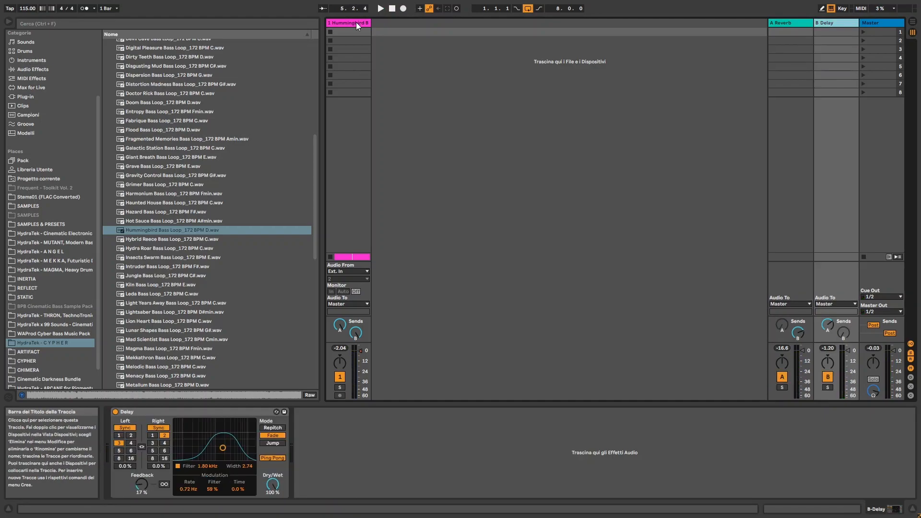
- Enable Experiverb on the Hummingbird track, open its plug-in window, and return to Arrangement View
click(355, 22)
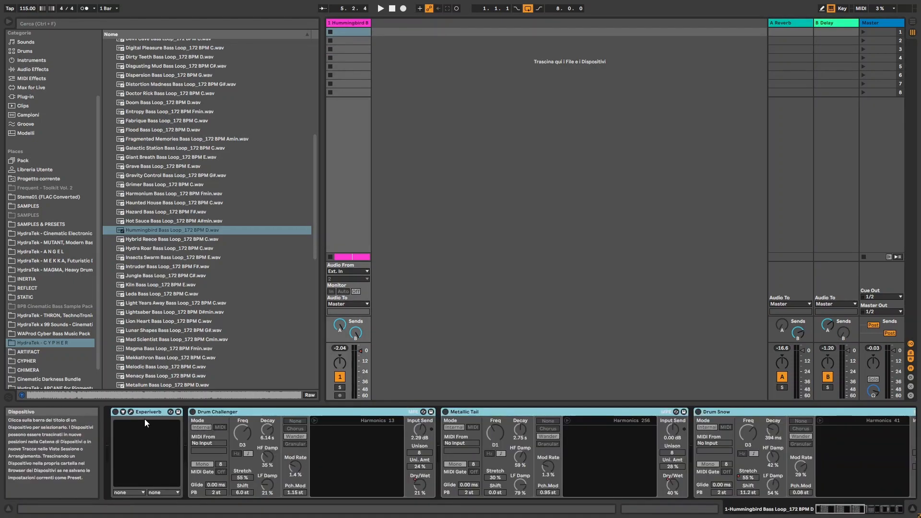
click(116, 412)
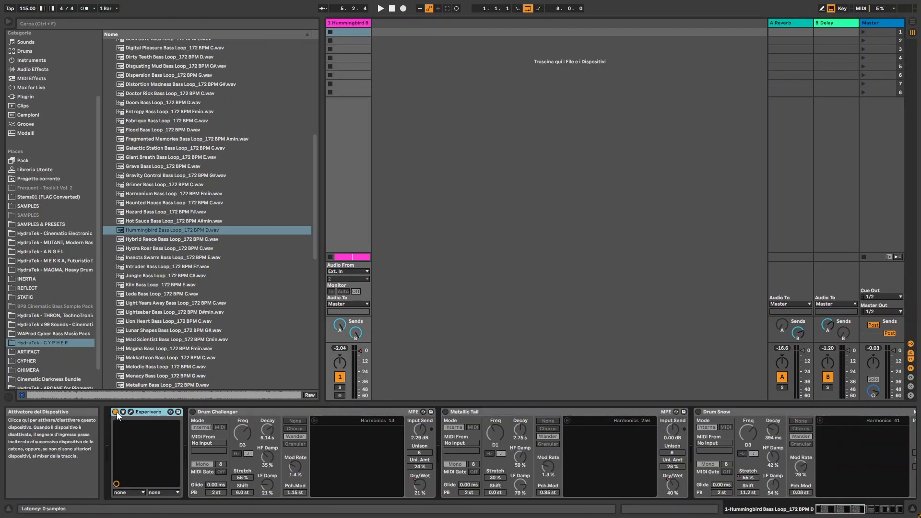
click(132, 412)
drag(476, 82, 503, 34)
key(Tab)
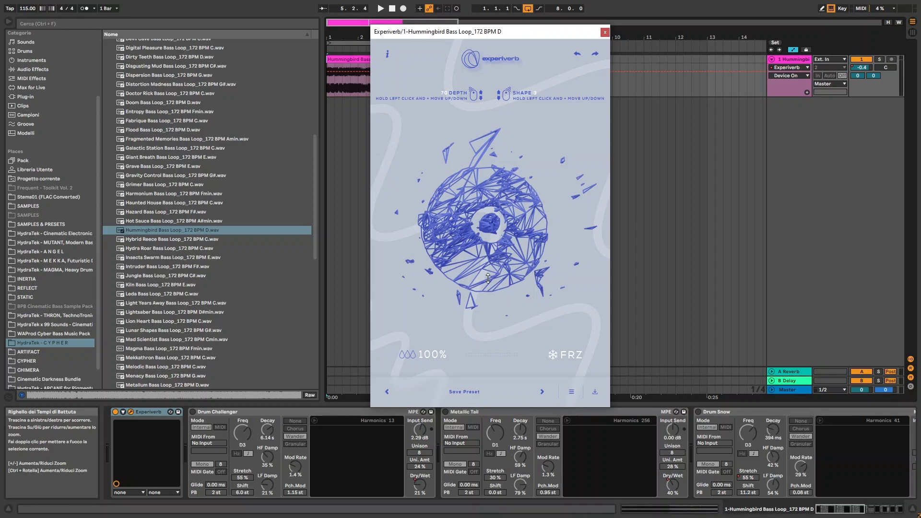
- Display and examine Experiverb's Depth automation curve over the Hummingbird clip, moving the plug-in window clear of the track
drag(499, 271, 523, 331)
drag(519, 30, 472, 168)
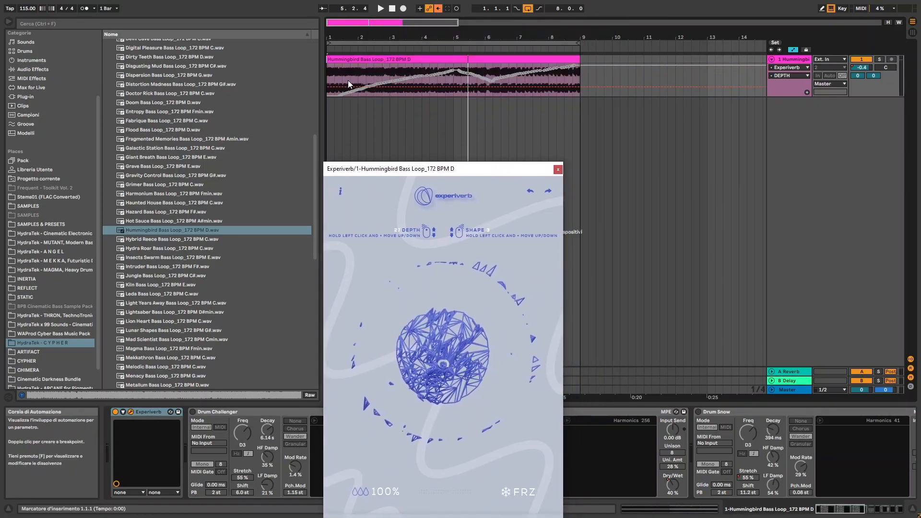
drag(445, 376, 330, 105)
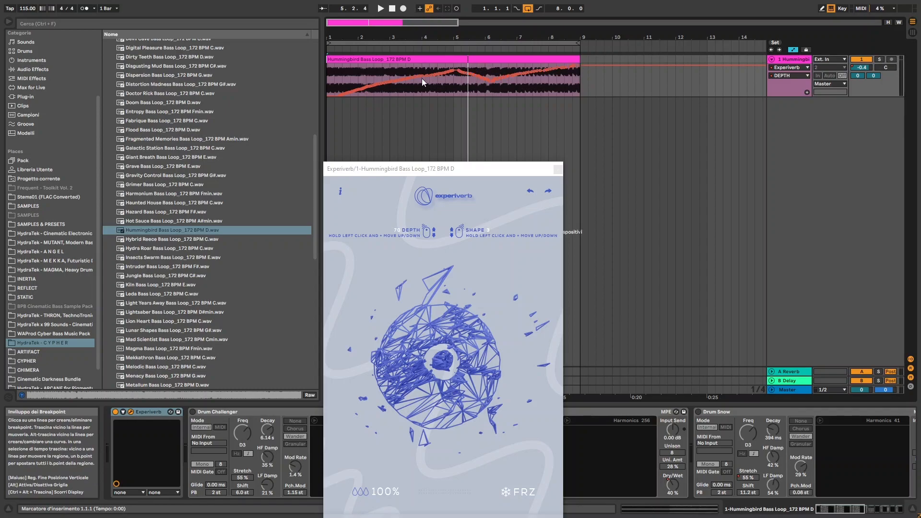
- Display Experiverb's Shape automation lane and audition the processed loop, closing the plug-in window when done
drag(504, 169, 553, 78)
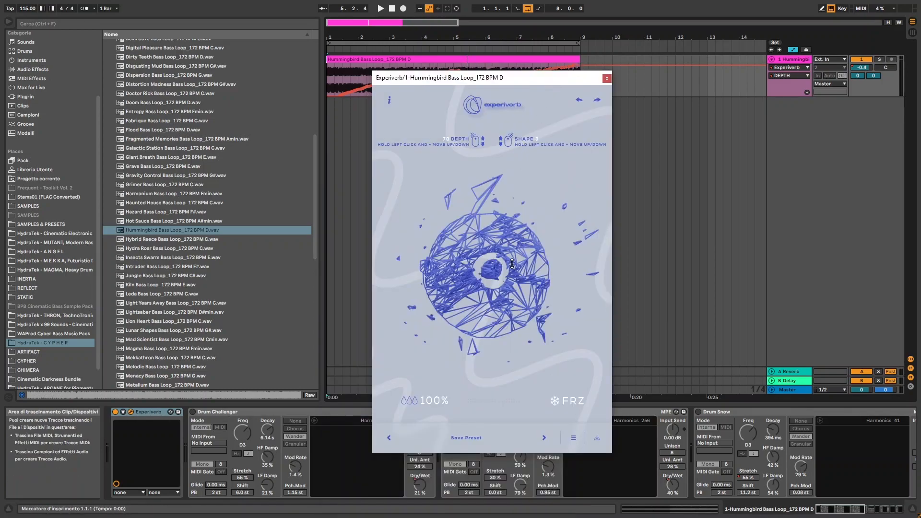
mouse_move(505, 271)
mouse_down()
mouse_move(508, 152)
mouse_move(508, 267)
mouse_up()
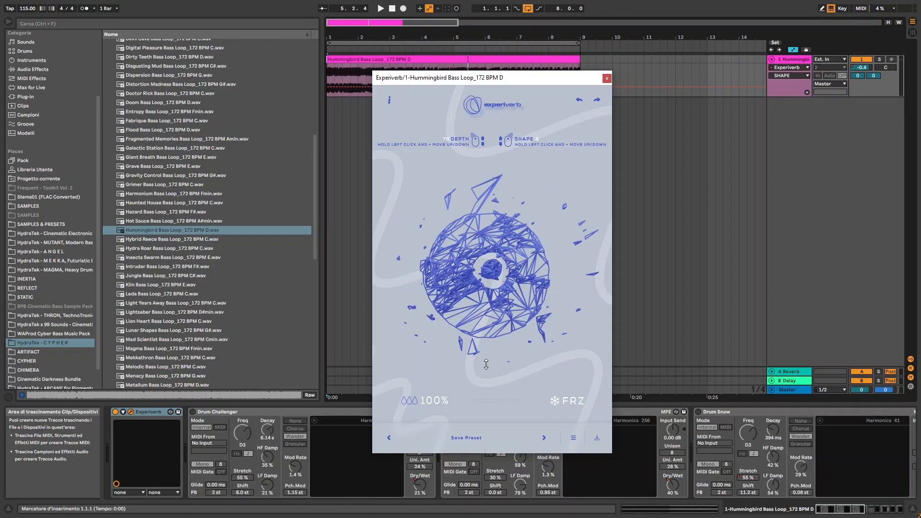
drag(528, 81, 529, 70)
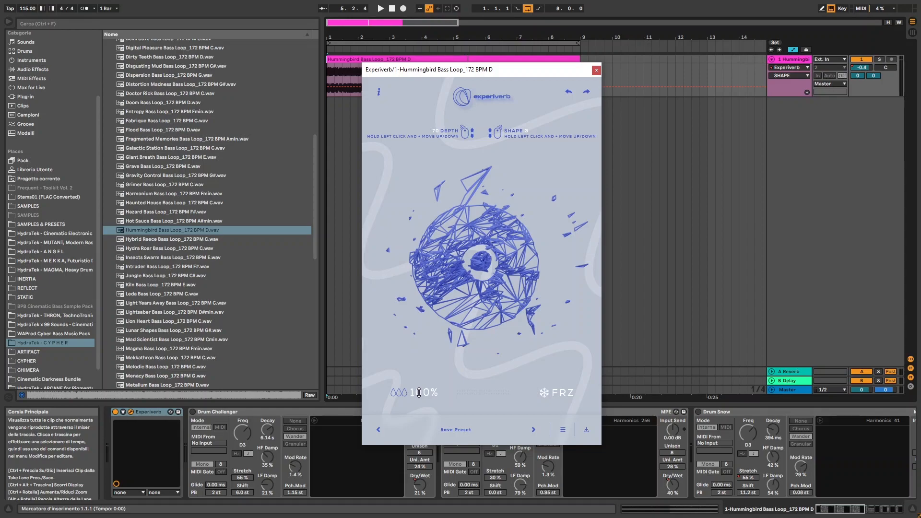
key(space)
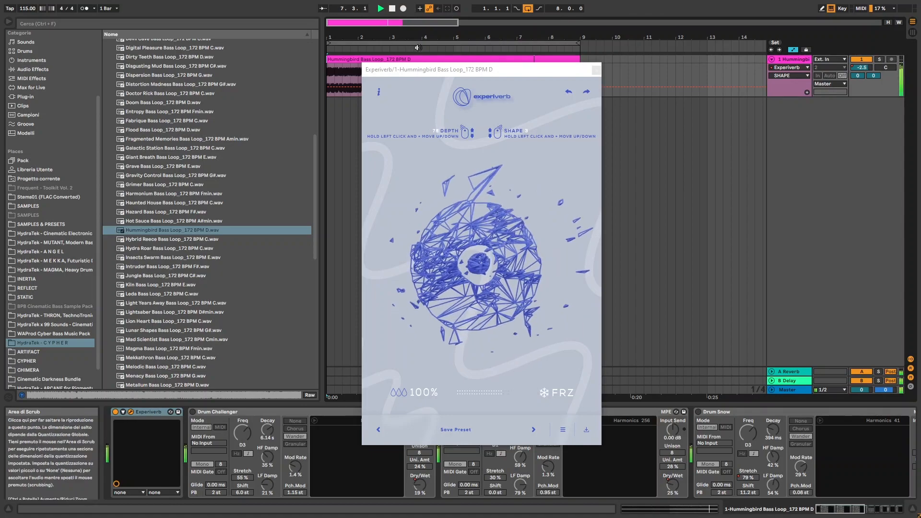
click(597, 70)
- Select the Drum Challenger, Metallic Tail and Drum Snow devices on the Hummingbird track and enable all three together
click(837, 512)
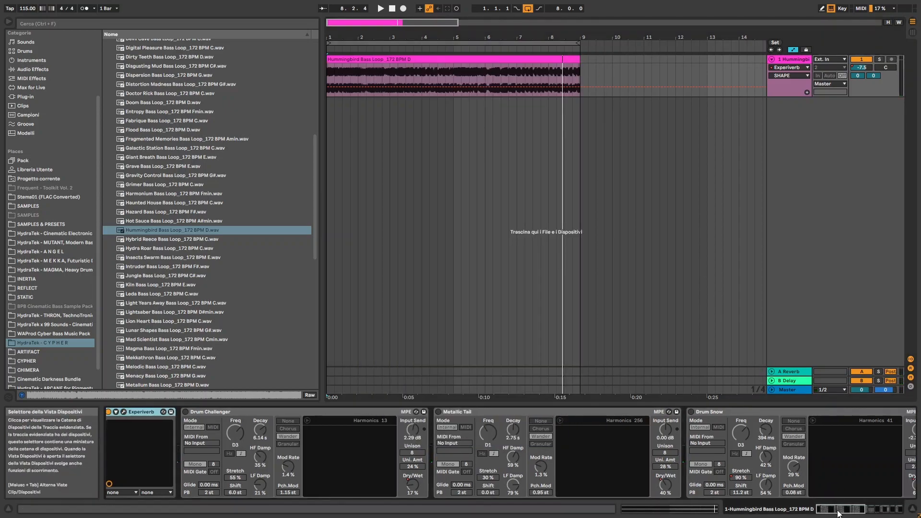
click(367, 411)
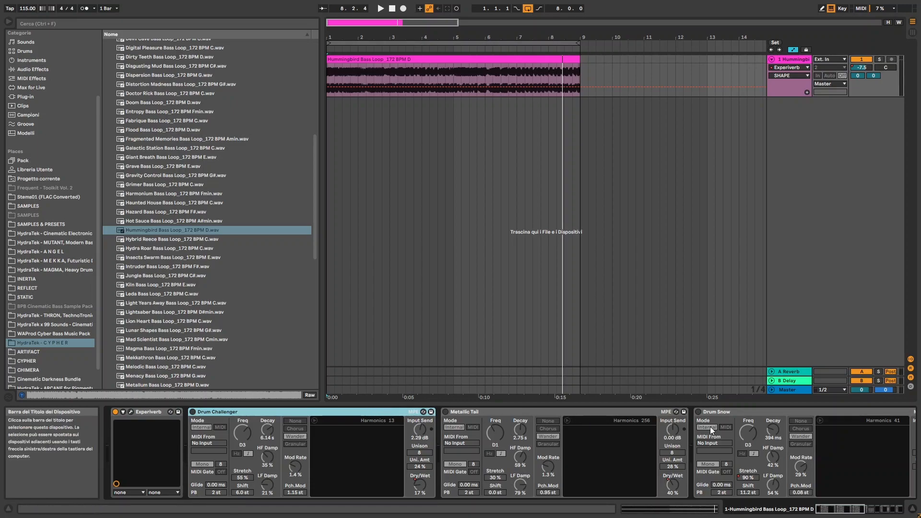
shift+click(735, 414)
click(699, 412)
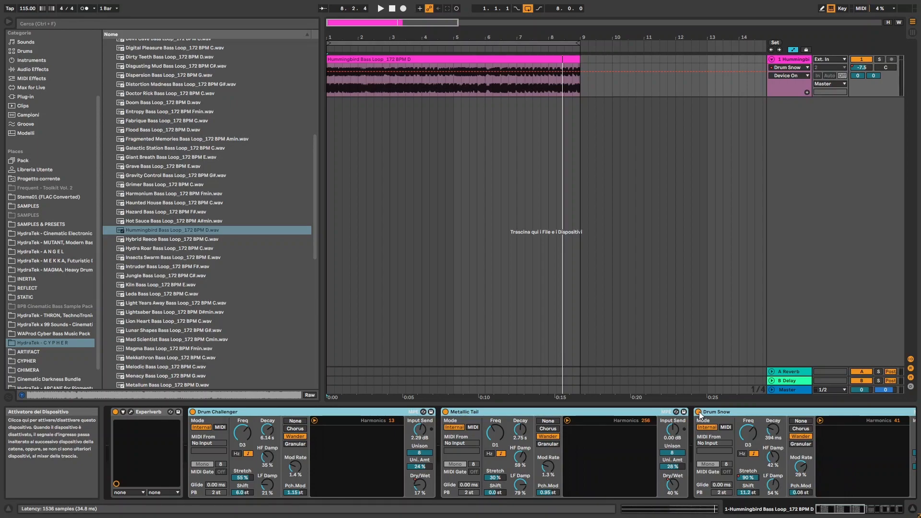
- Show the automation of Drum Snow's Stretch parameter on the Hummingbird track
click(290, 413)
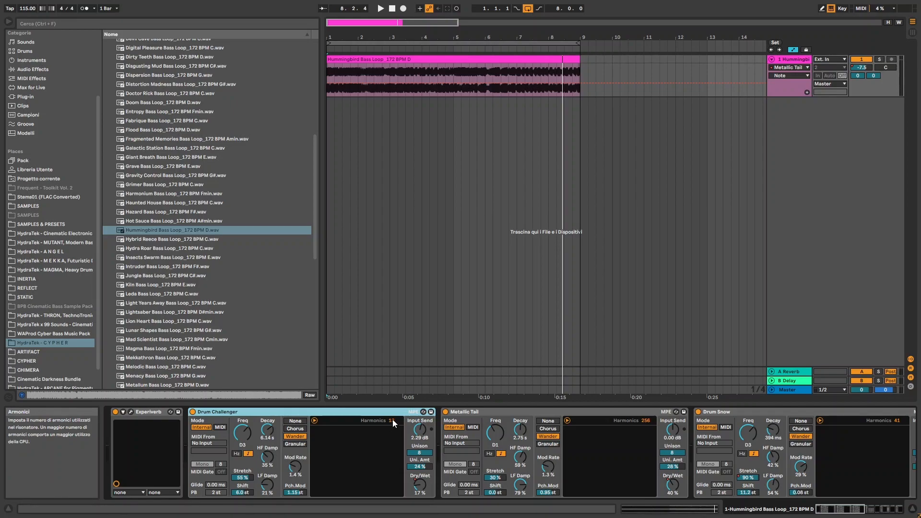
scroll(393, 424, down, 5)
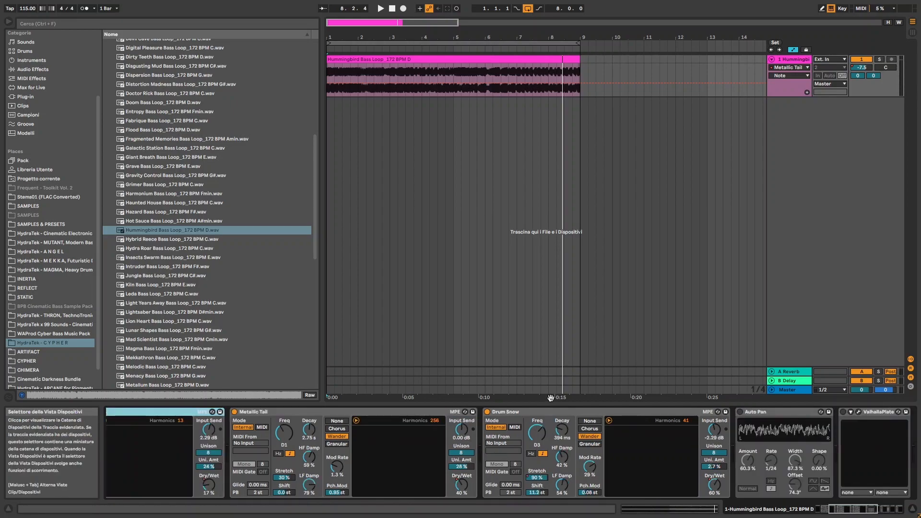
click(509, 413)
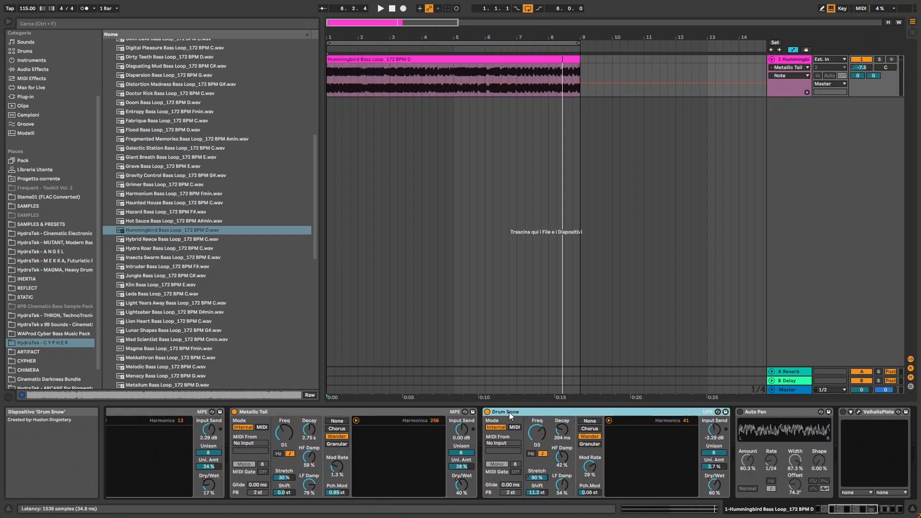
right_click(537, 477)
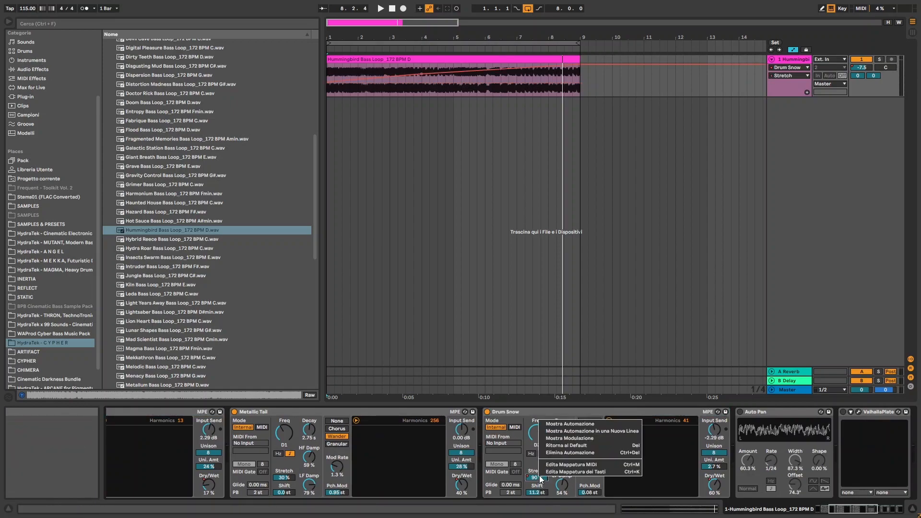
click(558, 425)
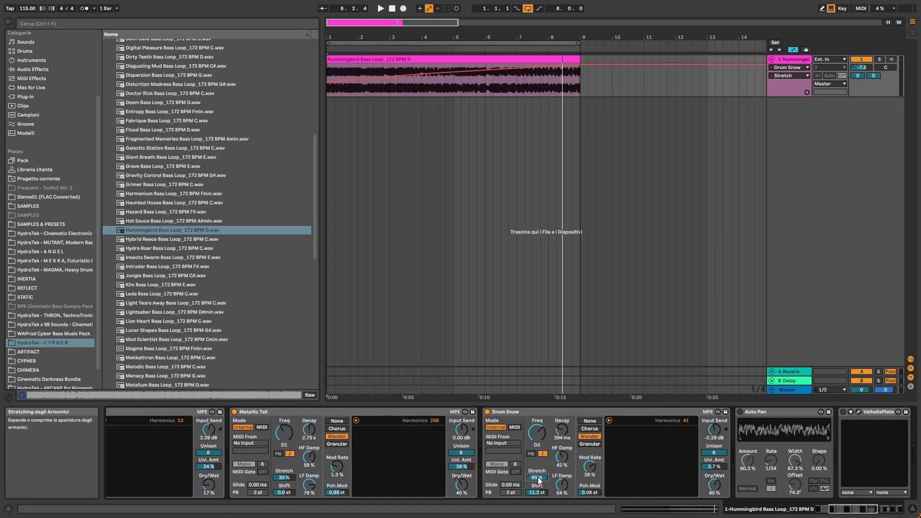
- Set Drum Snow's Dry/Wet to 100 % and audition it with Drum Challenger and Metallic Tail disabled
click(714, 486)
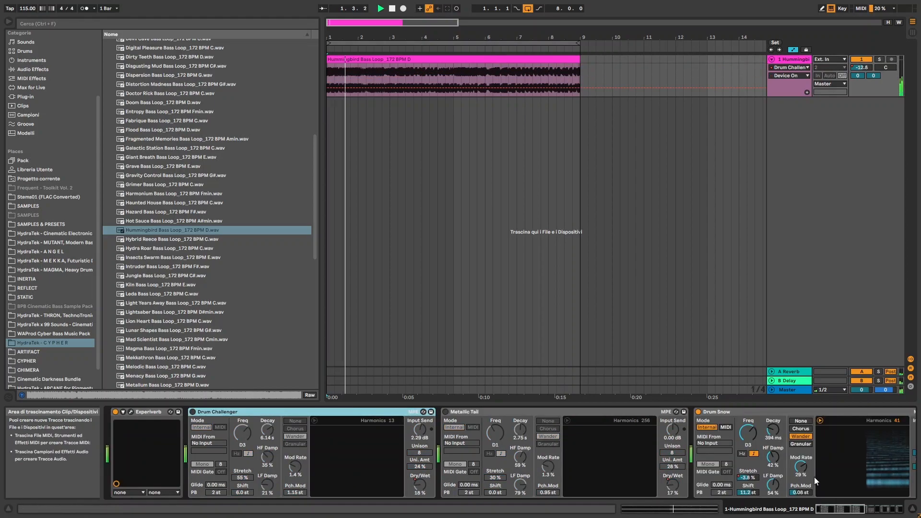
click(846, 512)
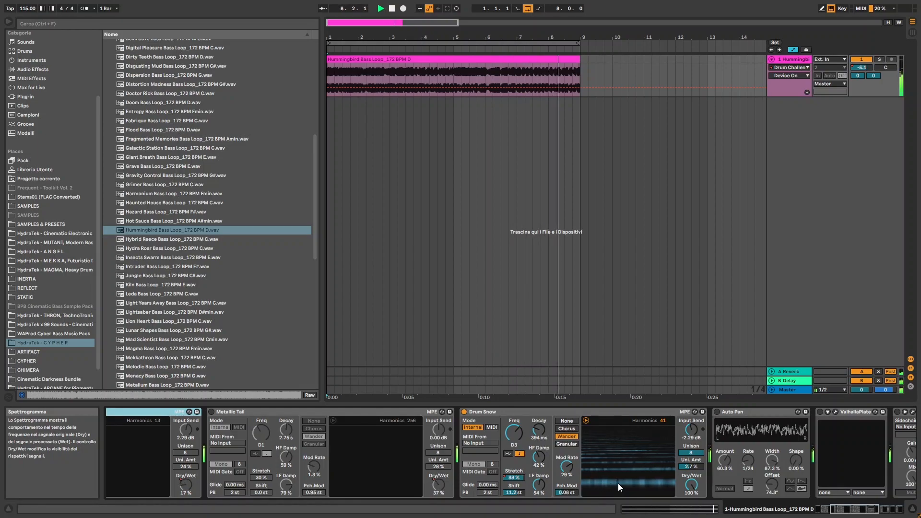
key(space)
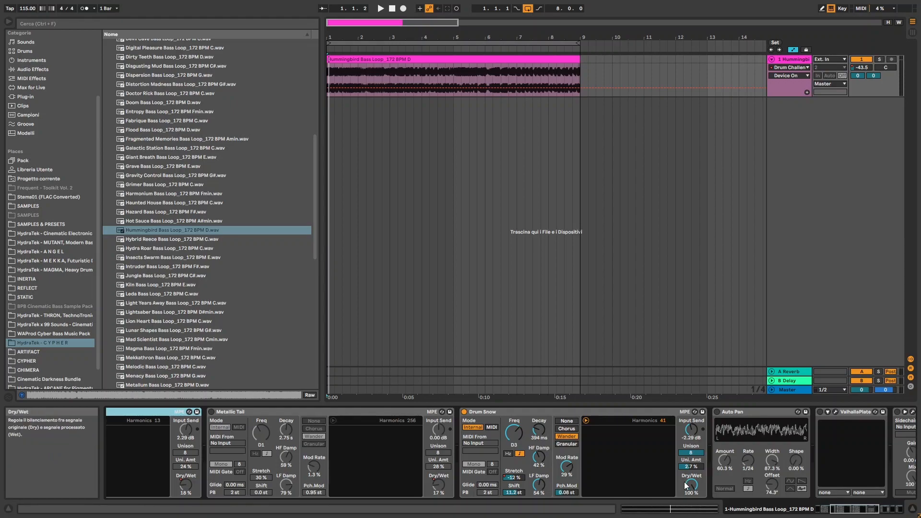
- Re-enable Drum Challenger and Metallic Tail alongside Drum Snow and play the loop through all three
click(263, 414)
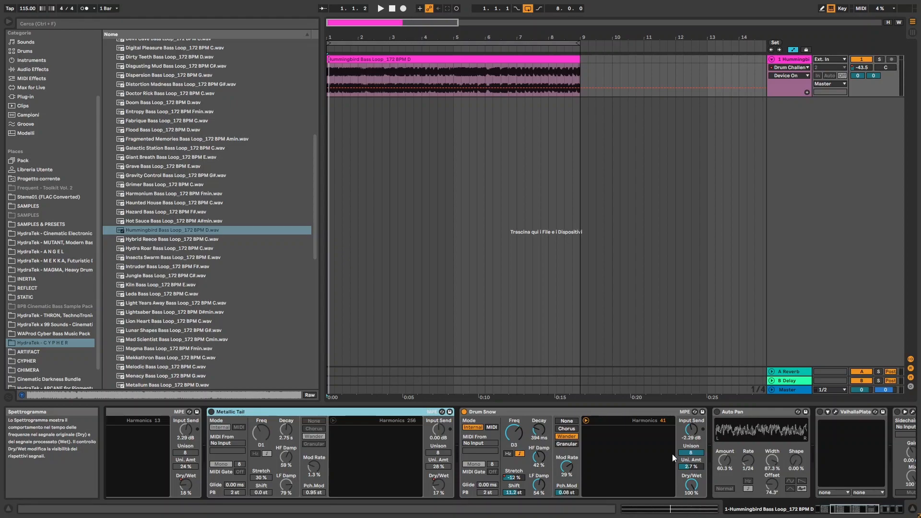
click(846, 515)
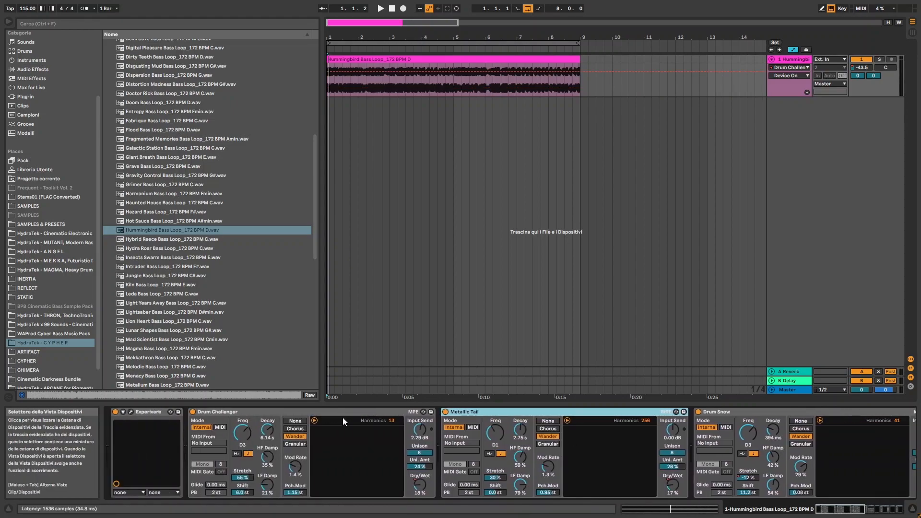
key(space)
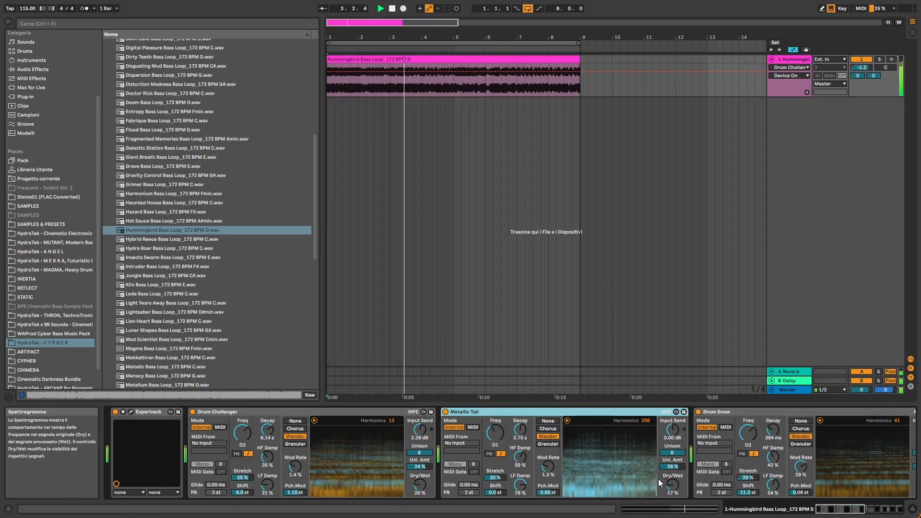
- Show the Dry/Wet automation of Metallic Tail and of Drum Challenger while the loop plays
right_click(674, 485)
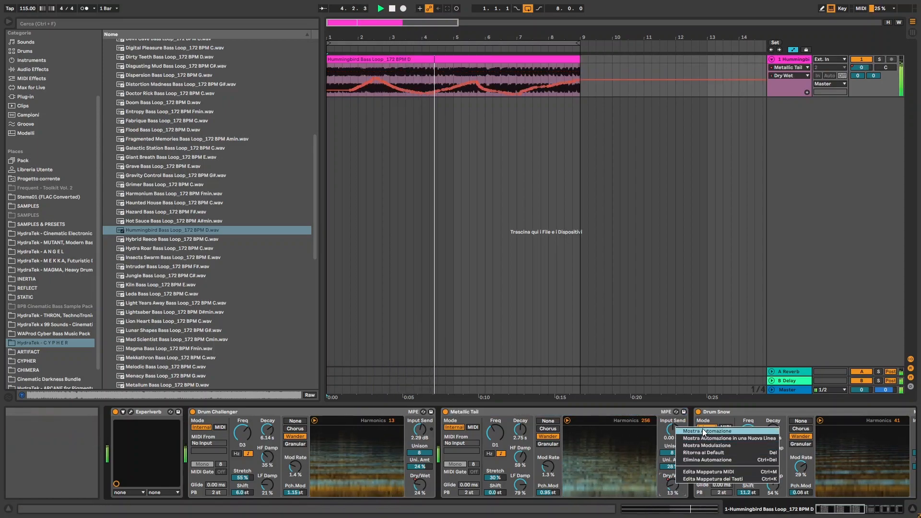
key(Escape)
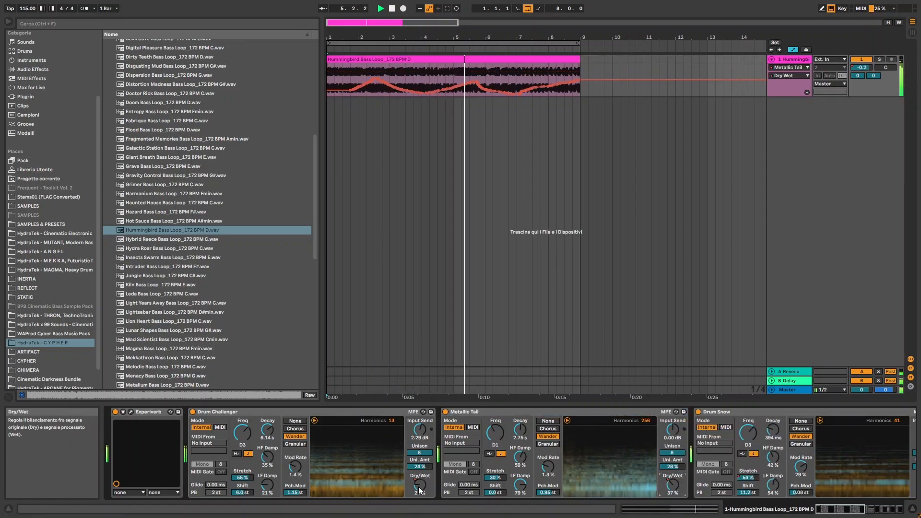
right_click(420, 485)
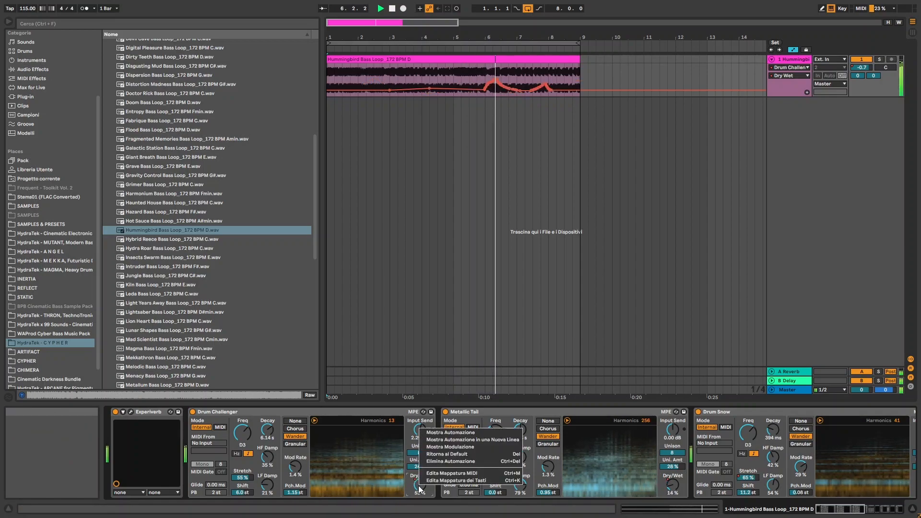
click(437, 455)
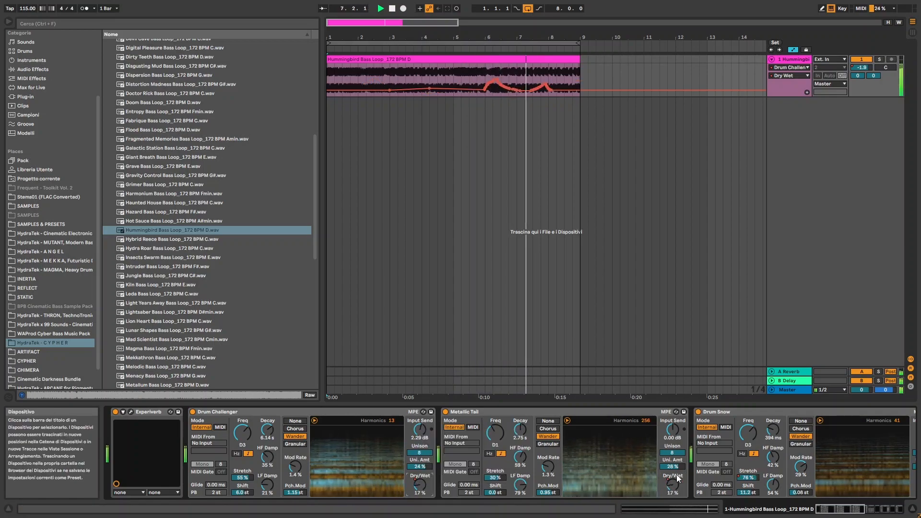
- Show Drum Snow's Dry/Wet automation and stop playback
click(830, 511)
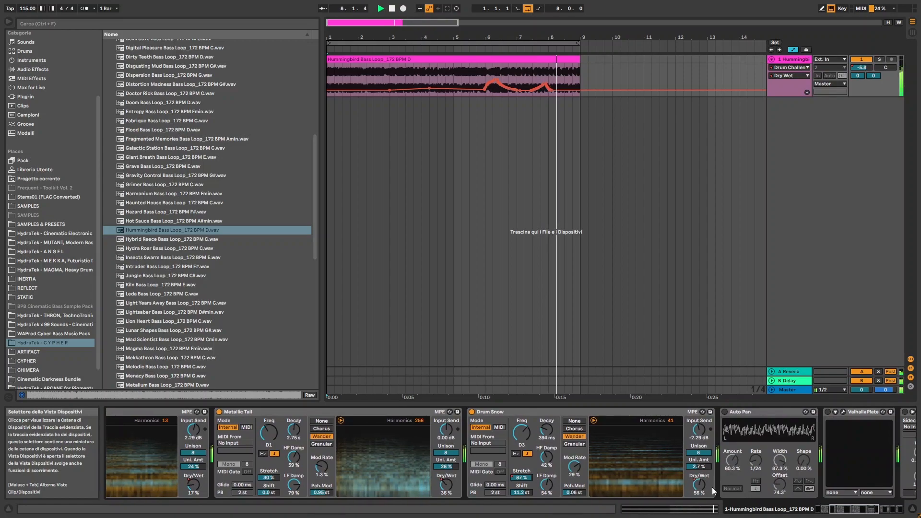
right_click(701, 485)
click(741, 412)
key(space)
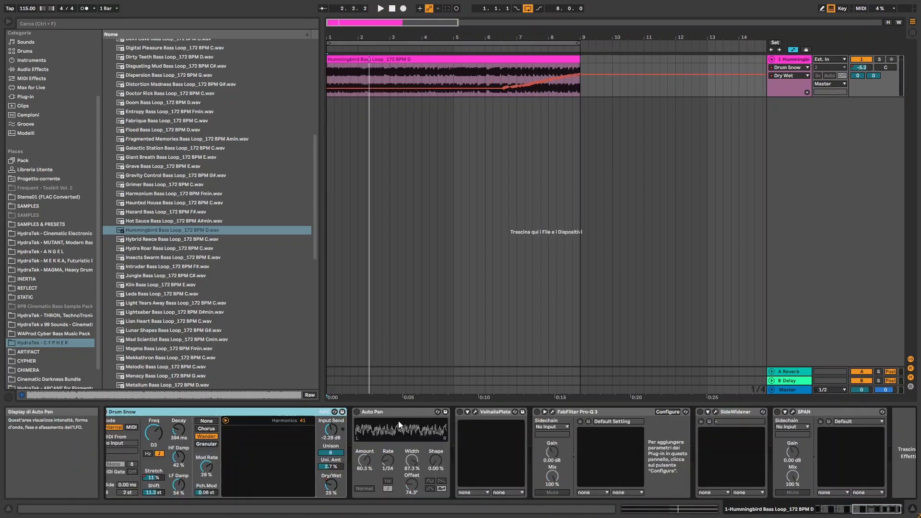
- Enable Auto Pan on the Hummingbird track and audition the loop with it
click(357, 412)
click(376, 412)
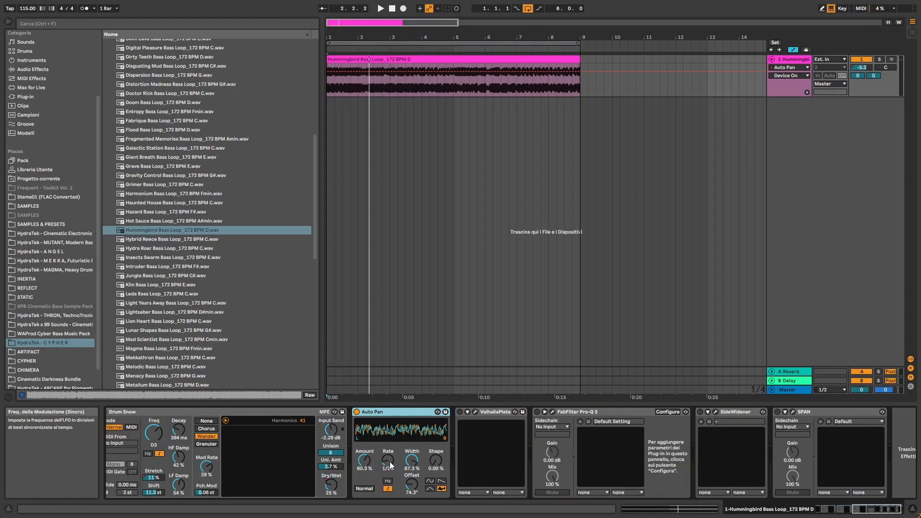
key(space)
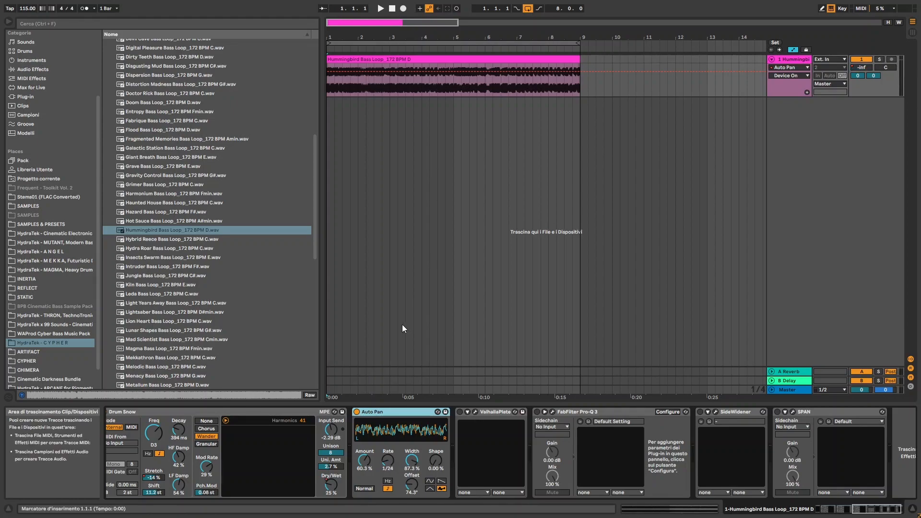
key(space)
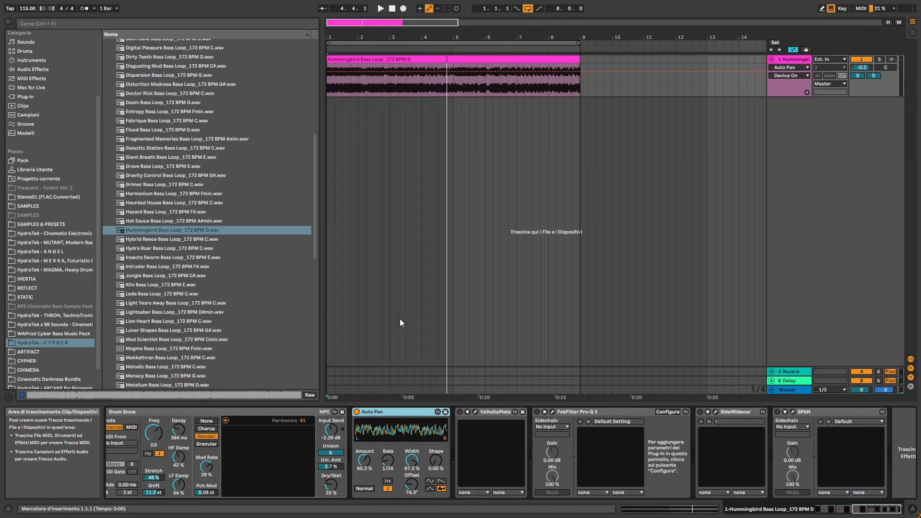
- Enable ValhallaPlate on the Hummingbird track and display its plug-in window
click(460, 412)
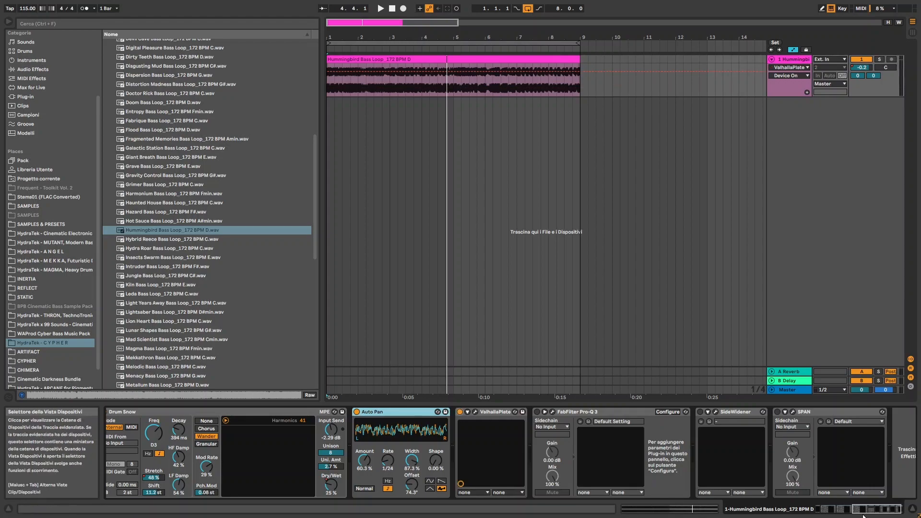
drag(866, 514, 829, 514)
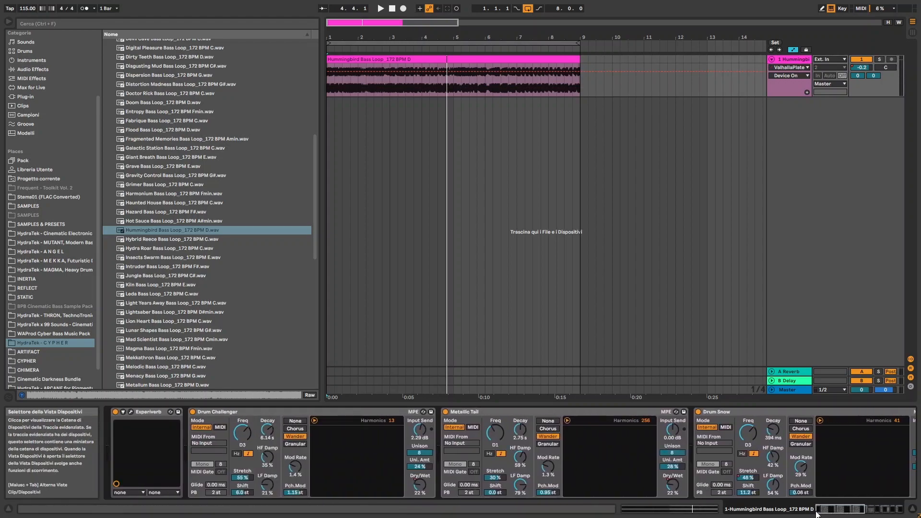
click(160, 411)
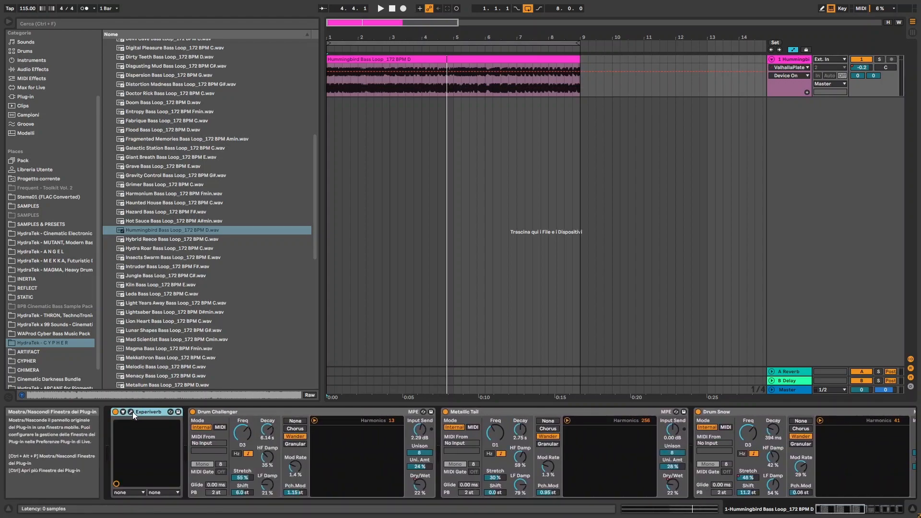
key(ctrl+alt+p)
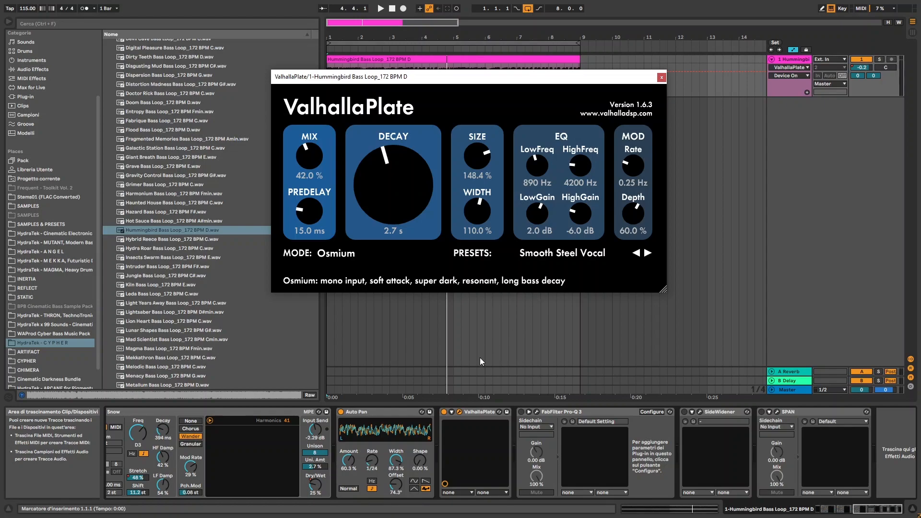
- Compare the loop with ValhallaPlate disabled and enabled during playback, leaving it enabled and closing its window
click(445, 413)
key(space)
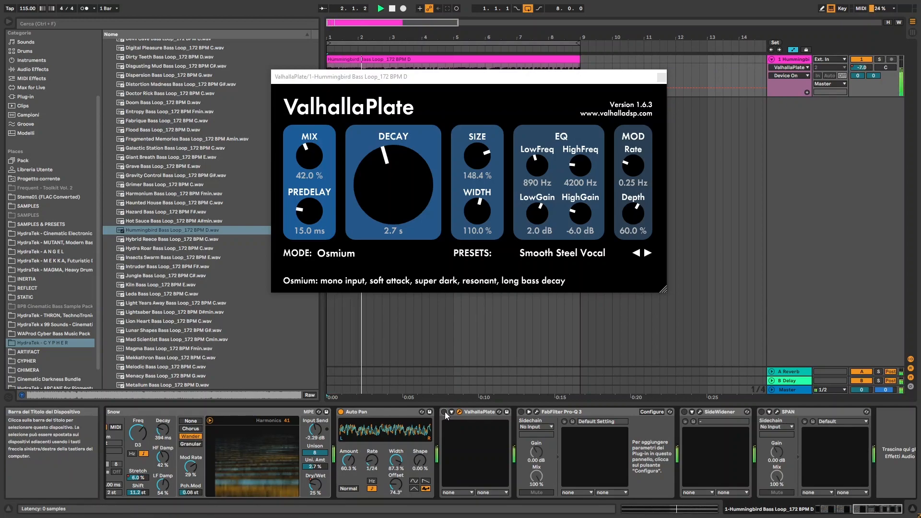
click(444, 412)
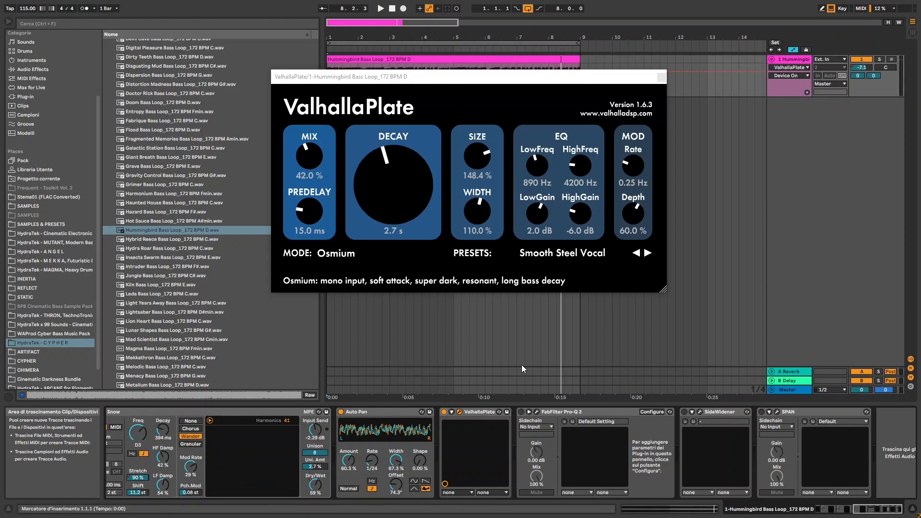
key(ctrl+alt+p)
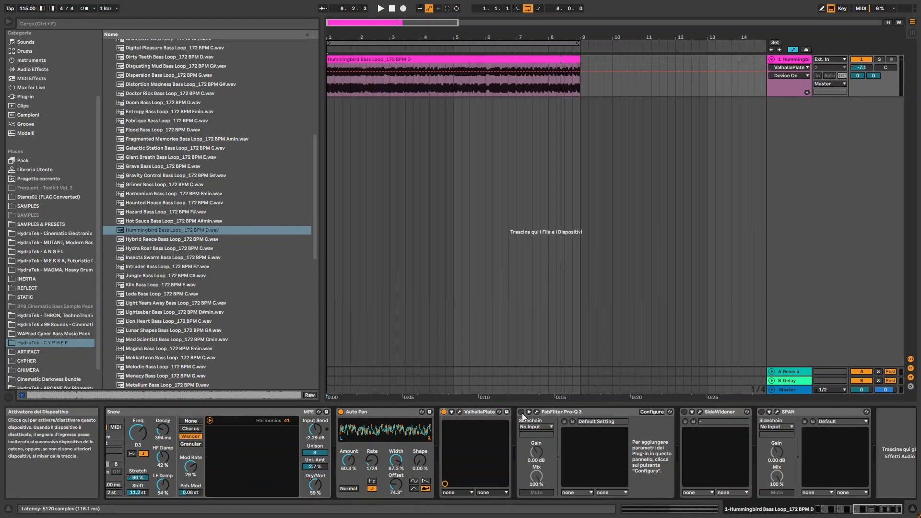
- Enable FabFilter Pro-Q 3 and open its window, briefly checking the ValhallaPlate settings for comparison
click(522, 412)
click(536, 411)
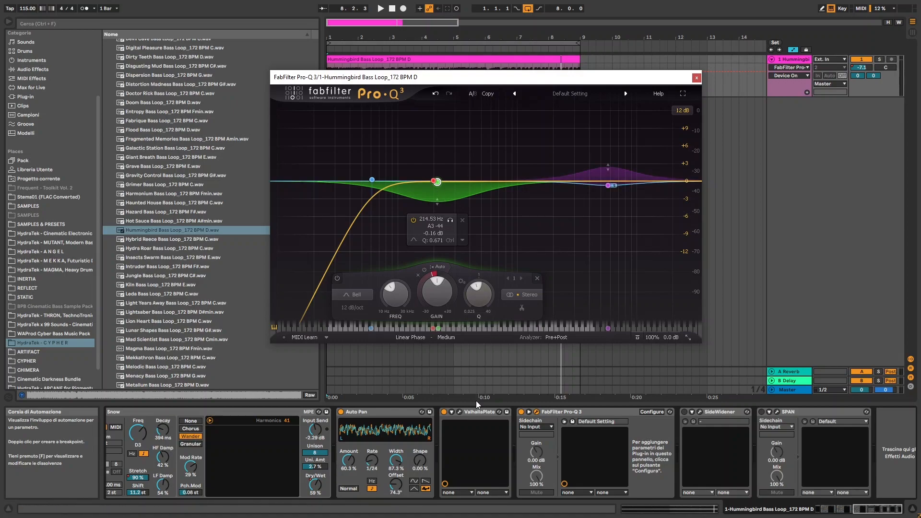
click(459, 412)
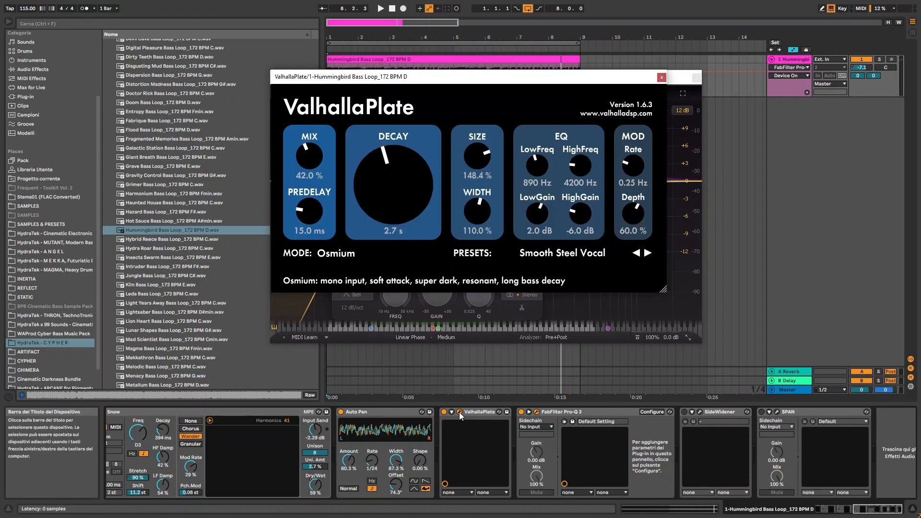
click(459, 413)
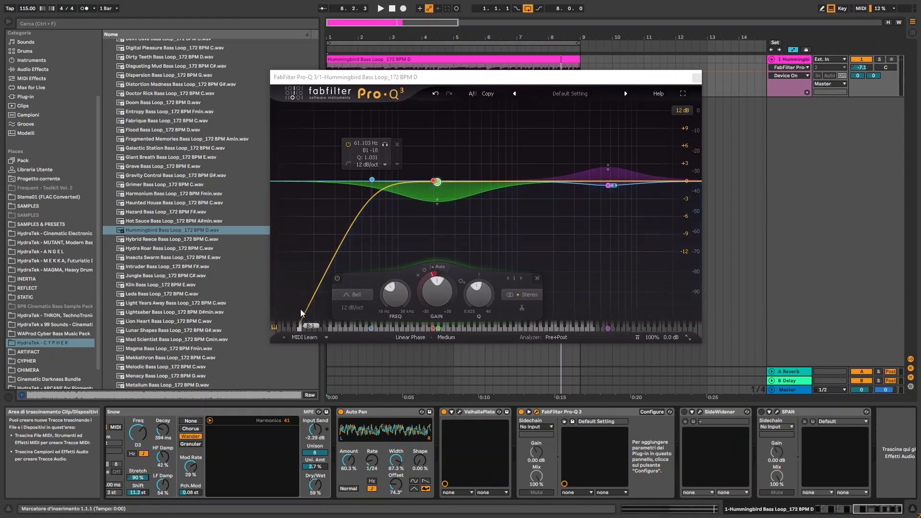
- Inspect Pro-Q 3's high-frequency Side bell band, audition the equalized loop and close the plug-in window
click(609, 185)
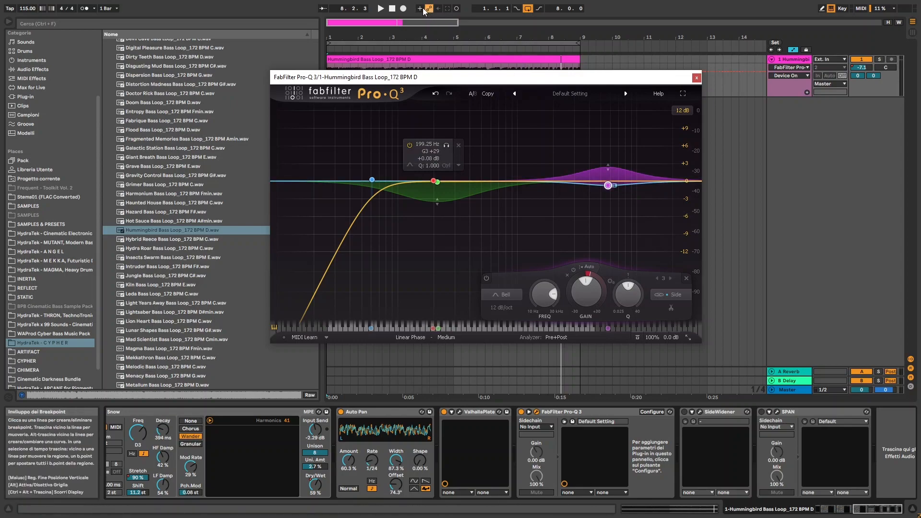
click(396, 9)
key(space)
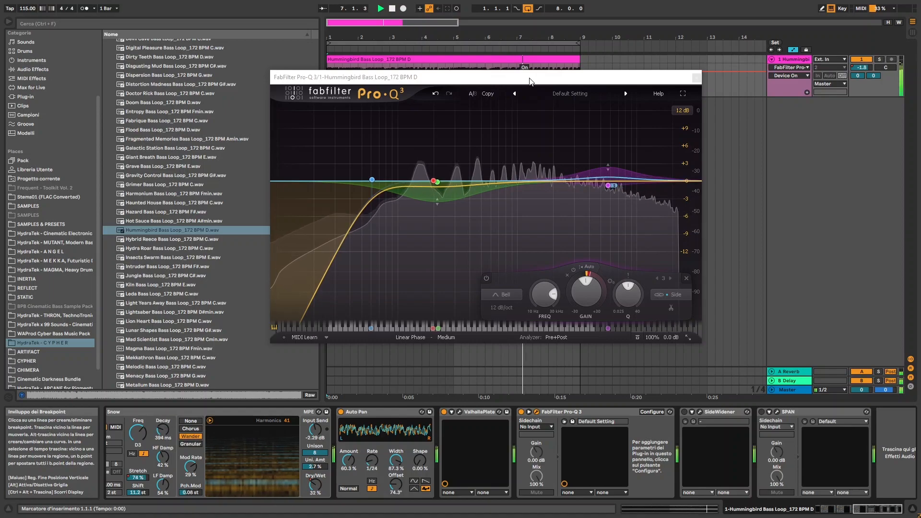
click(697, 79)
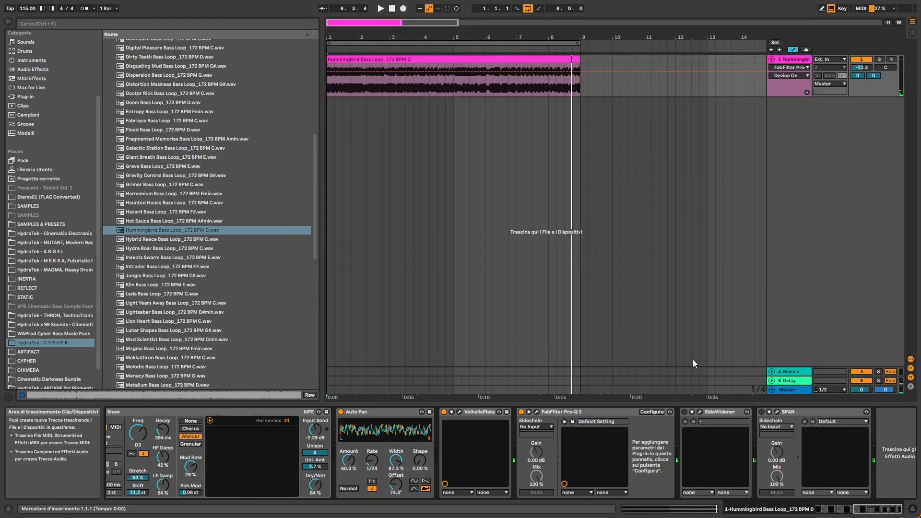
- Enable SideWidener, open its window over the arrangement and bring up its Tone parameter
click(683, 411)
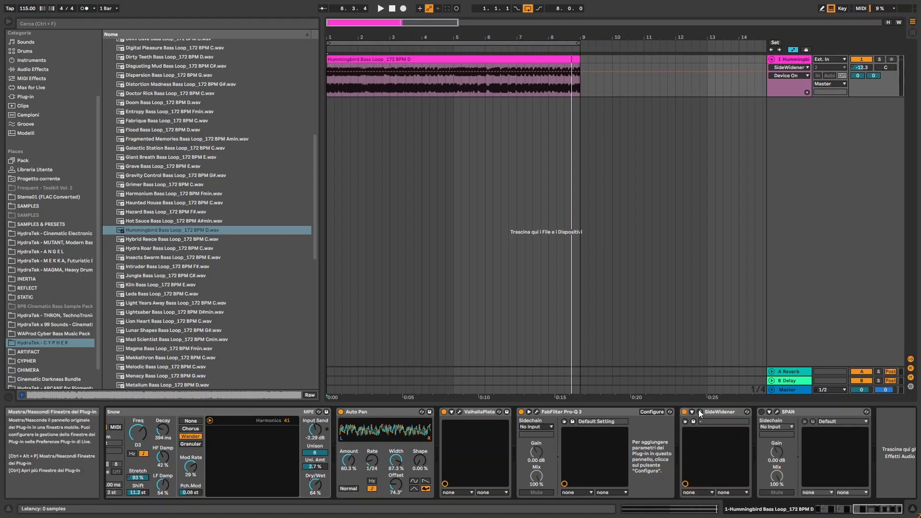
click(699, 411)
drag(418, 73, 558, 83)
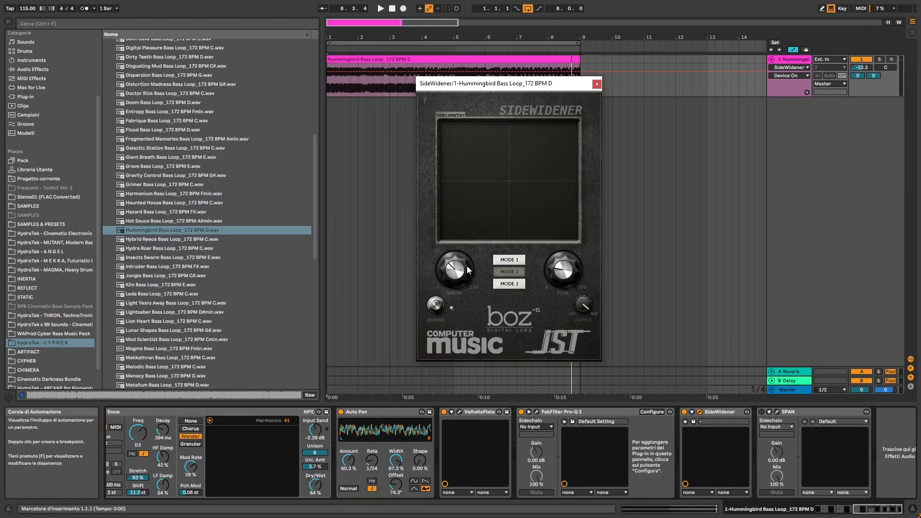
click(566, 276)
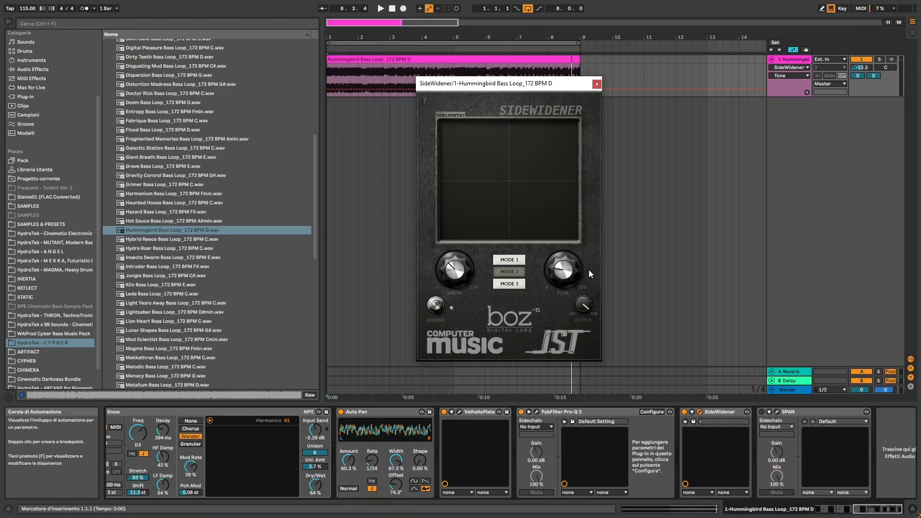
- Audition the loop while switching SideWidener's bypass on and off, leaving the effect active and closing its window
click(381, 8)
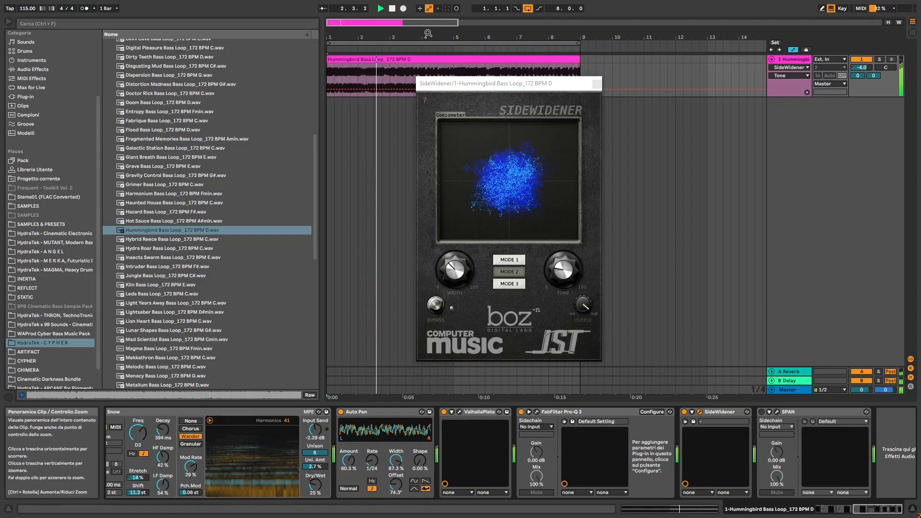
click(435, 306)
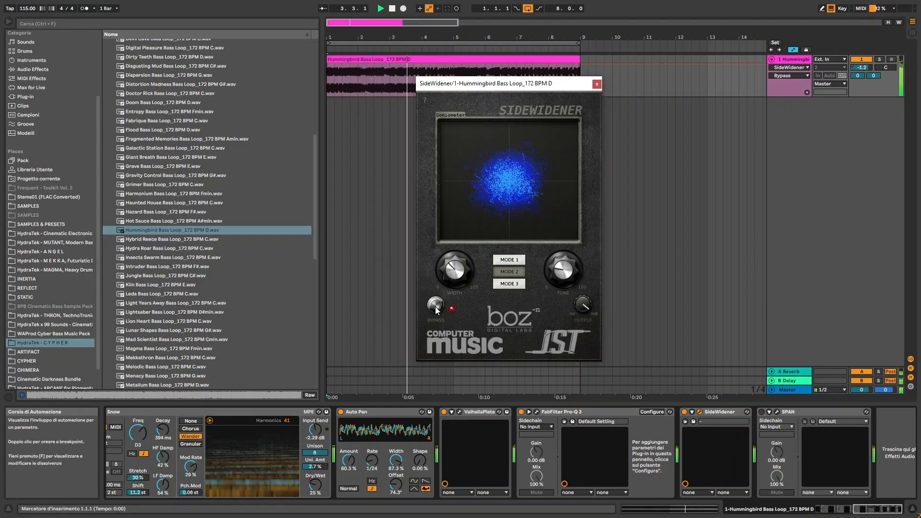
click(436, 306)
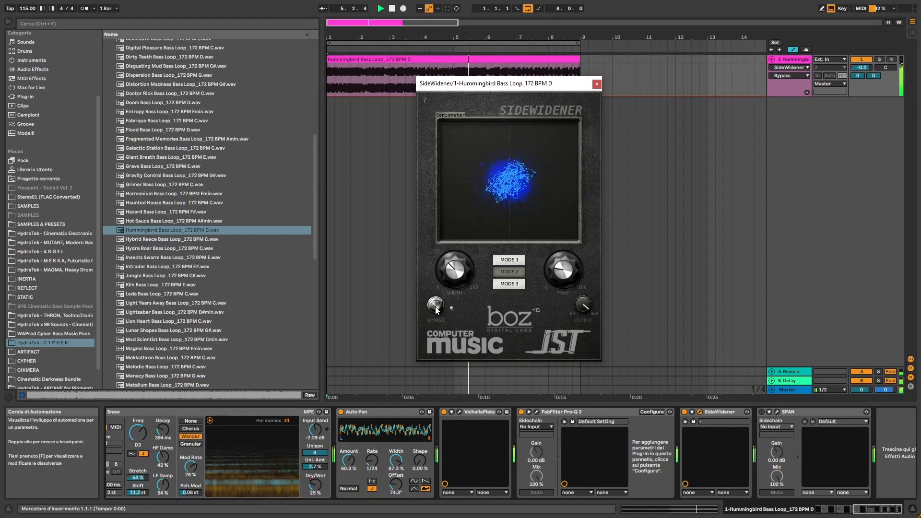
click(436, 305)
click(435, 306)
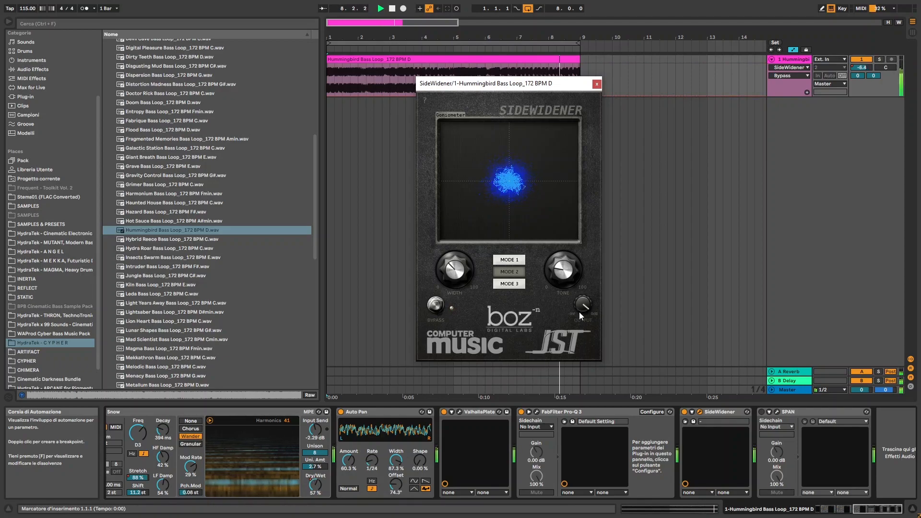
key(space)
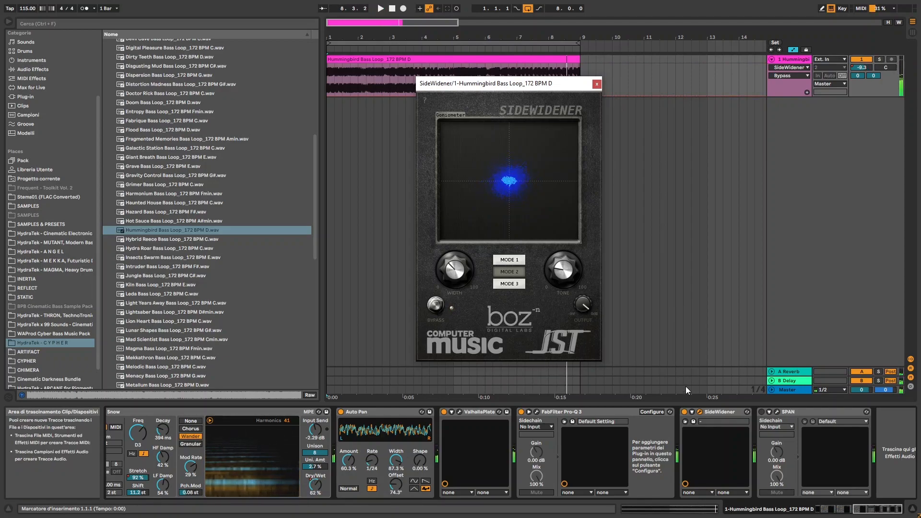
click(685, 414)
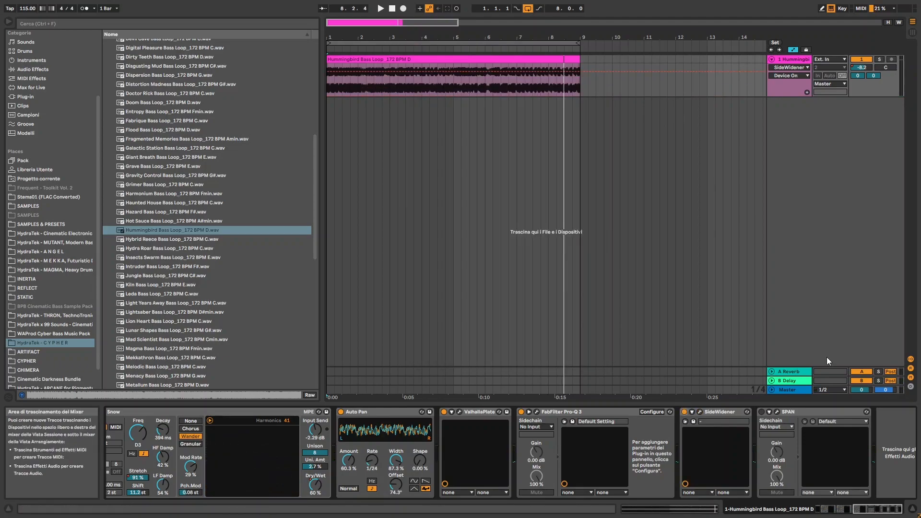
- Enable Mono in the Utility on the Master track and play the loop from the start to check its mono compatibility
click(790, 391)
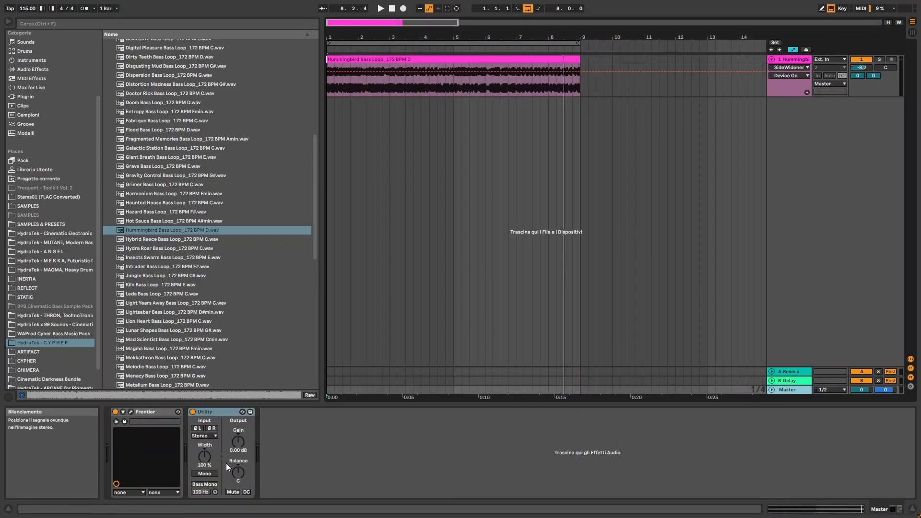
click(205, 474)
key(space)
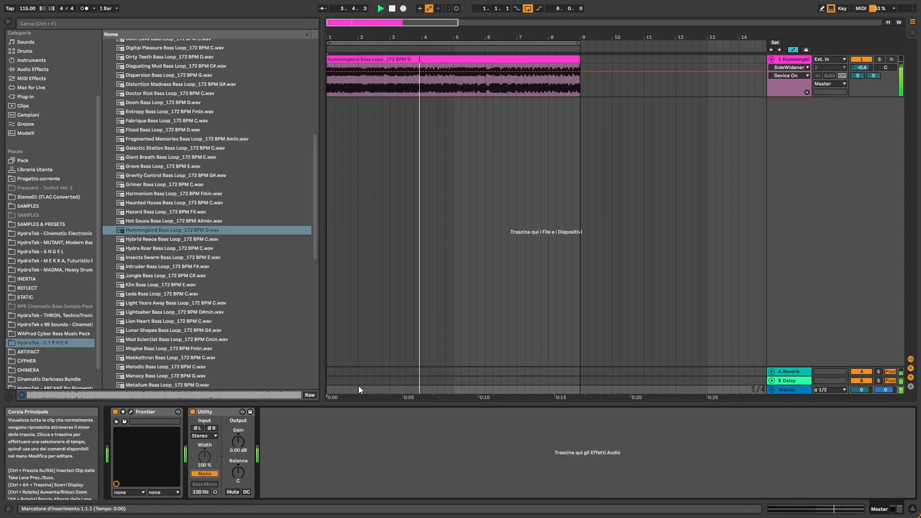
- Compare stereo and mono playback with the Master's Utility, leaving Mono off, and stop playback to return to the Hummingbird track's device chain
click(200, 474)
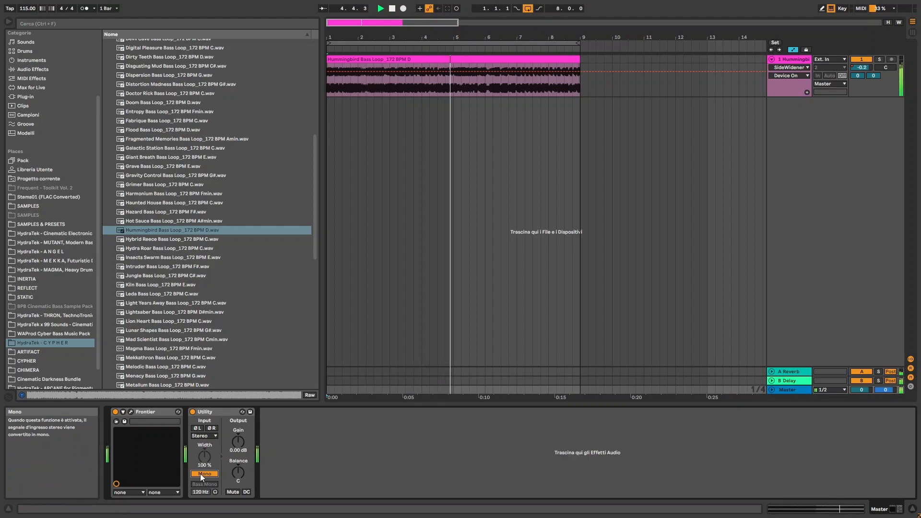
click(200, 474)
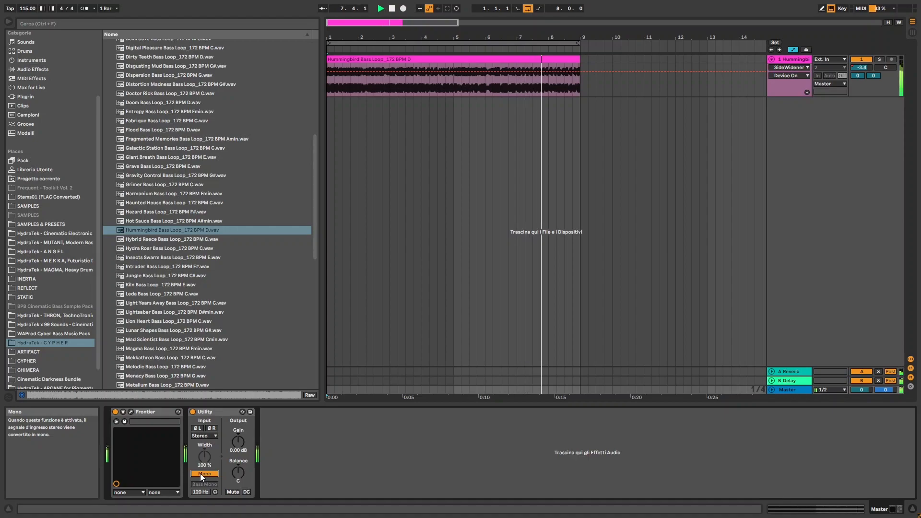
click(200, 474)
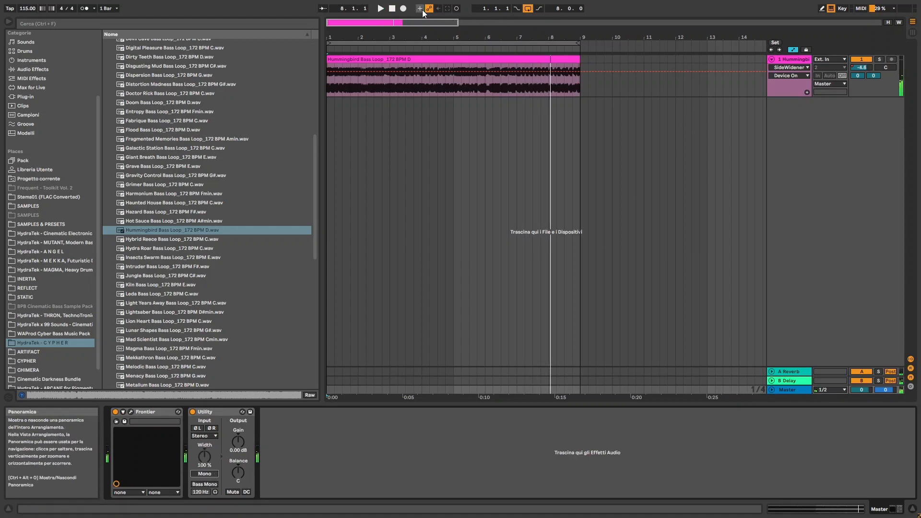
click(392, 8)
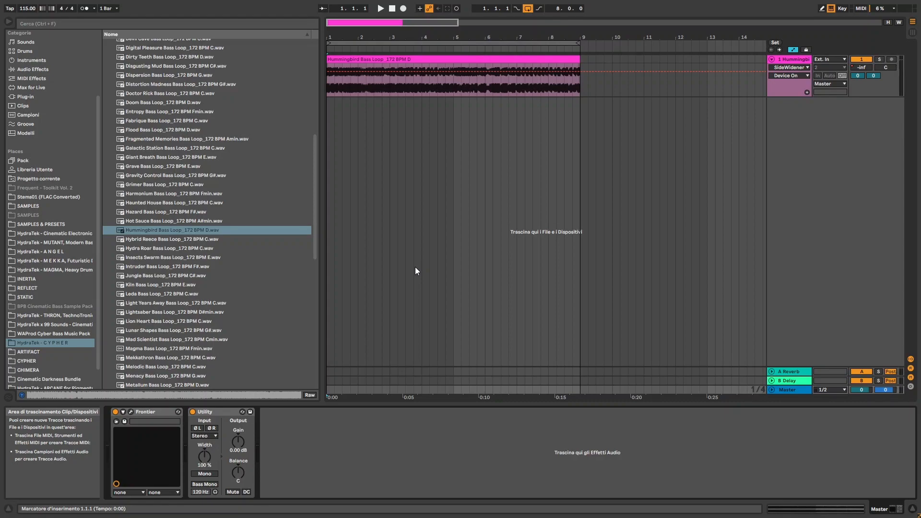
click(712, 263)
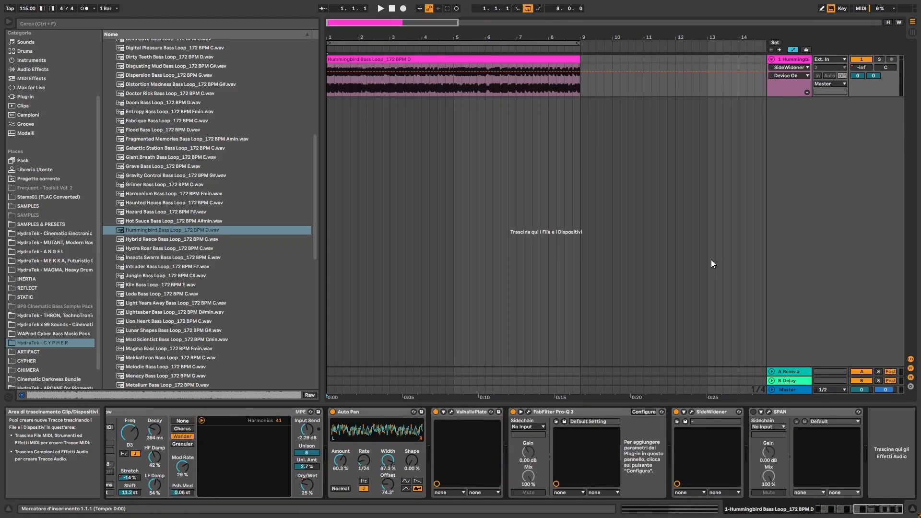